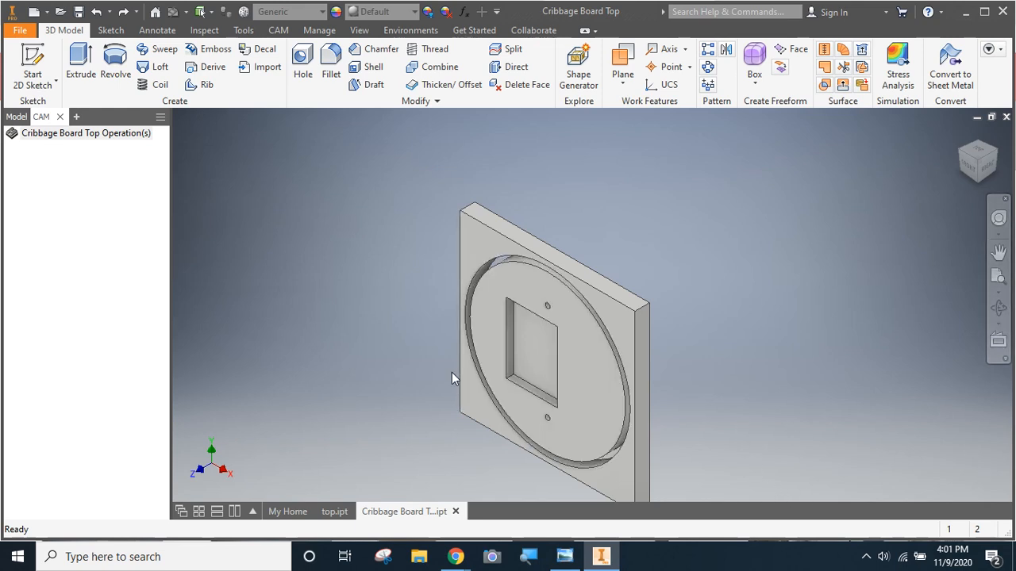
Create a milling setup for the board with the work coordinate origin set to Model origin.
click(278, 30)
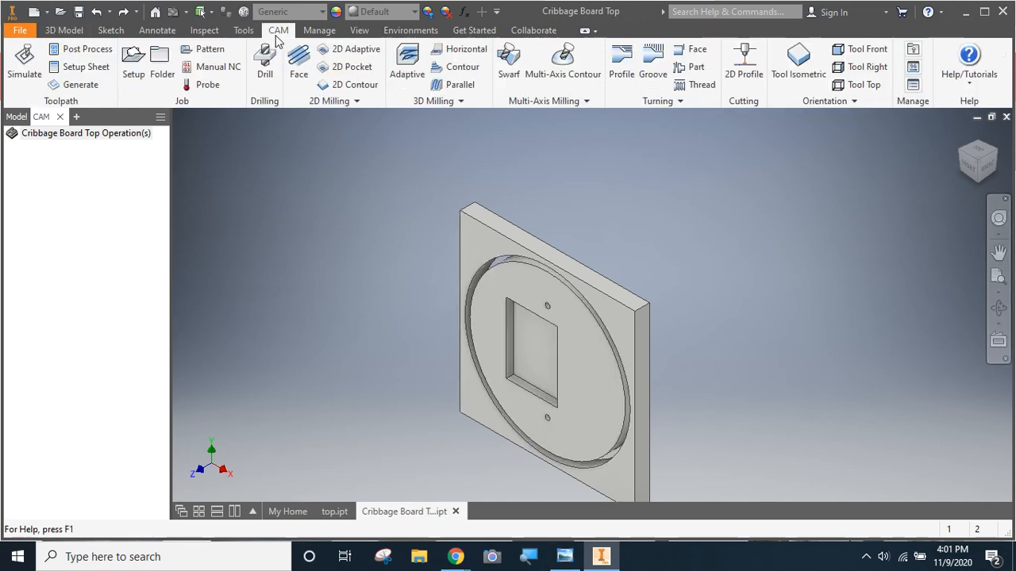
click(134, 66)
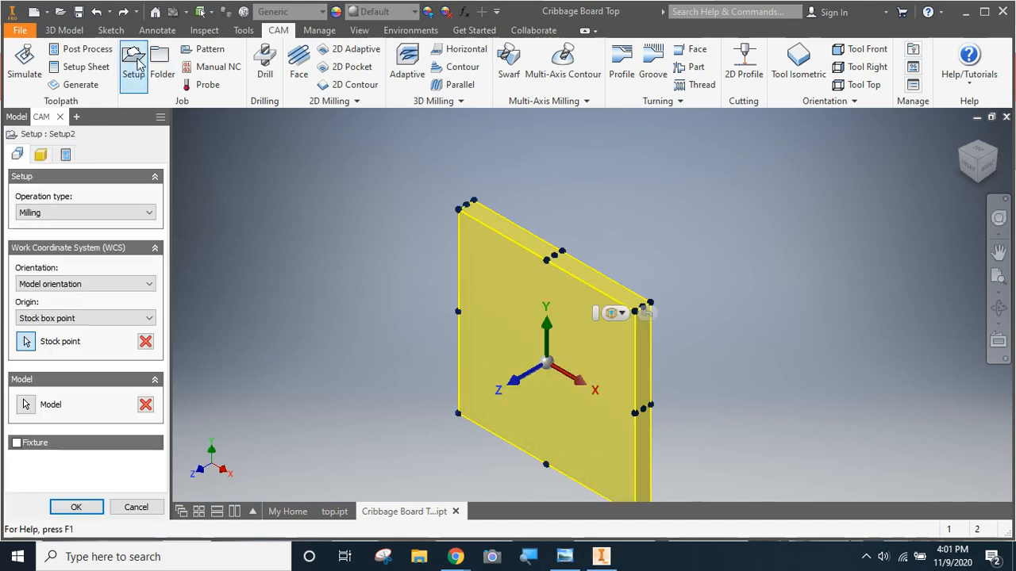
click(962, 176)
scroll(500, 315, up, 5)
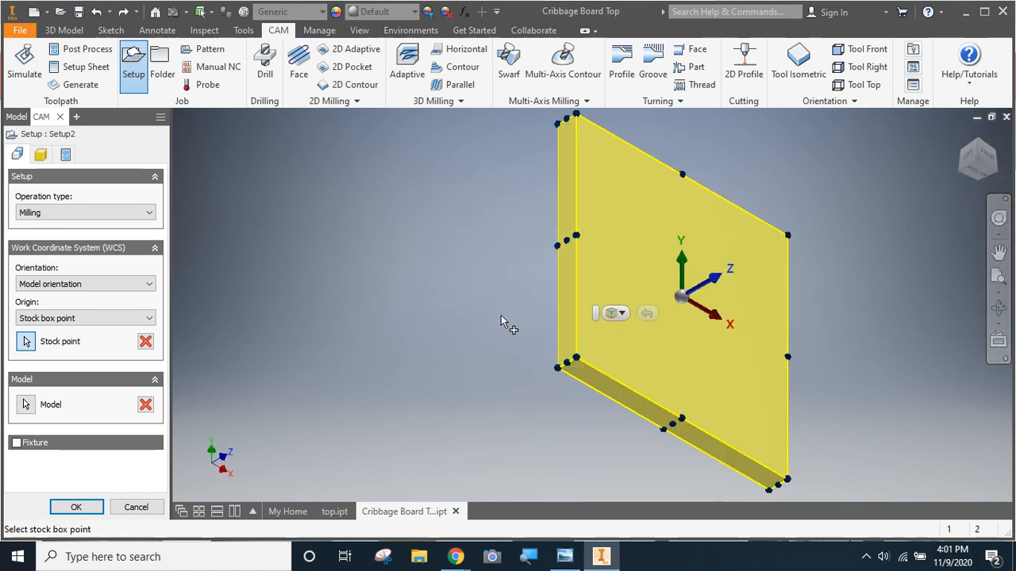
scroll(539, 353, down, 2)
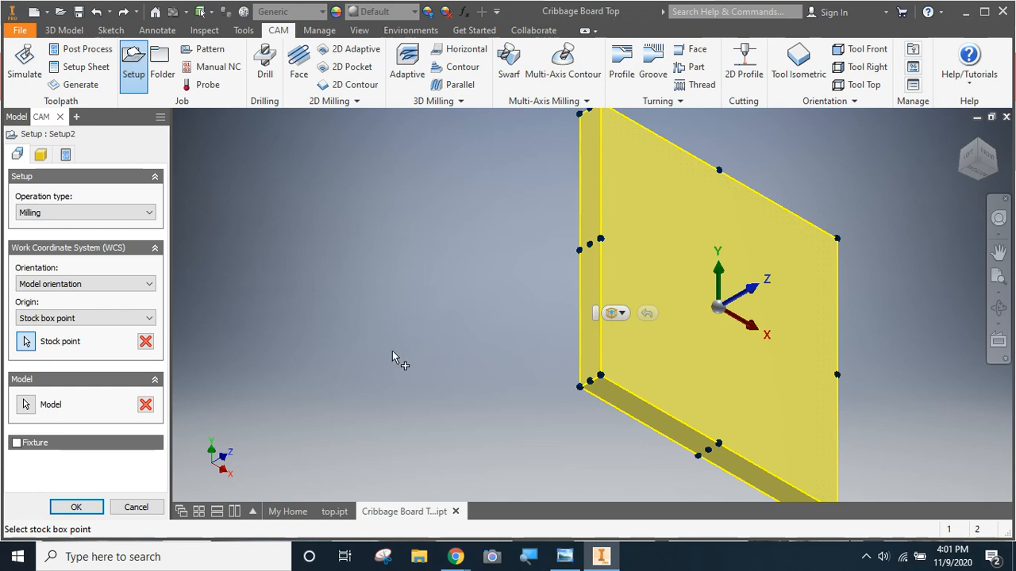
click(28, 317)
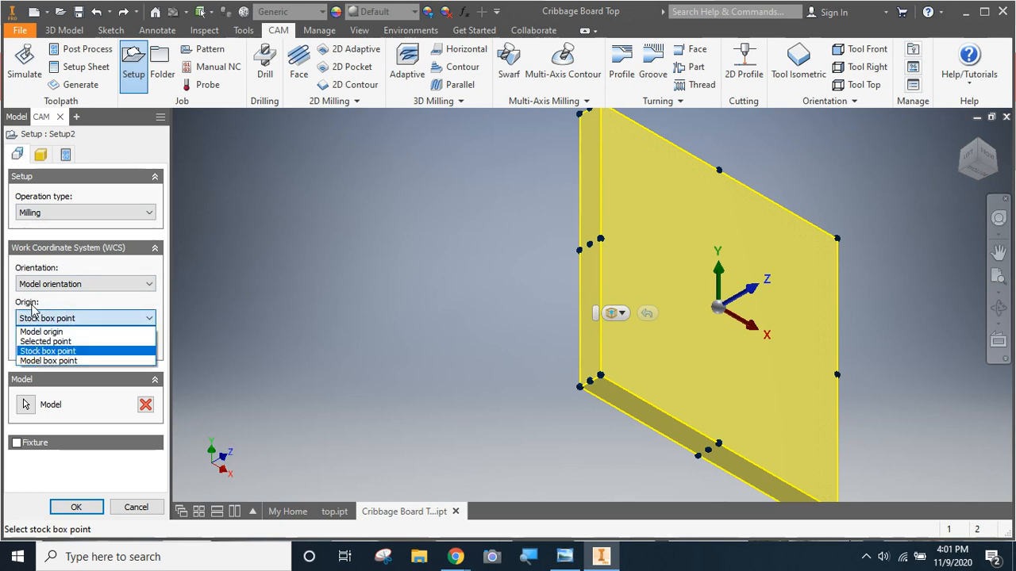
click(24, 351)
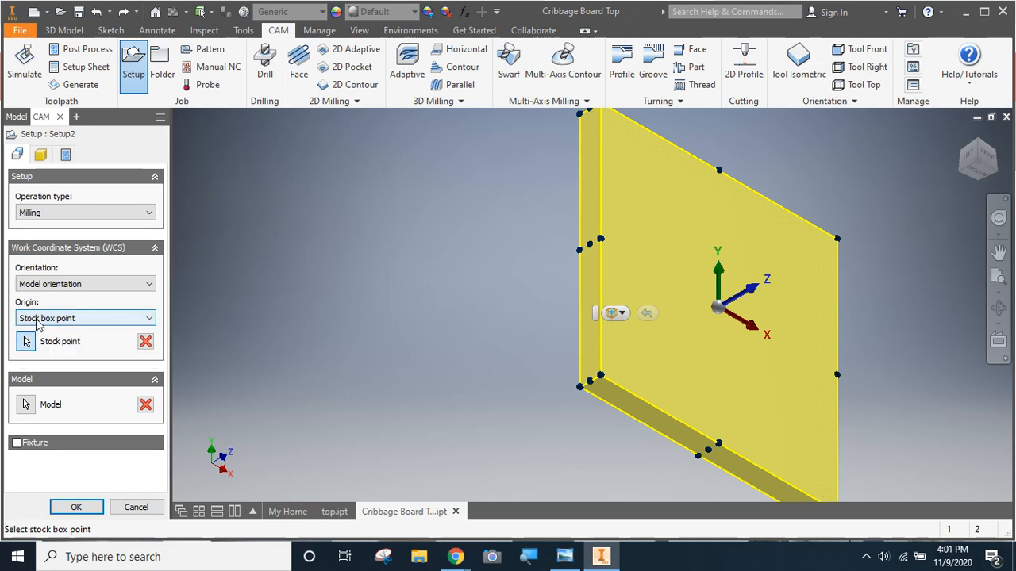
click(40, 318)
click(40, 332)
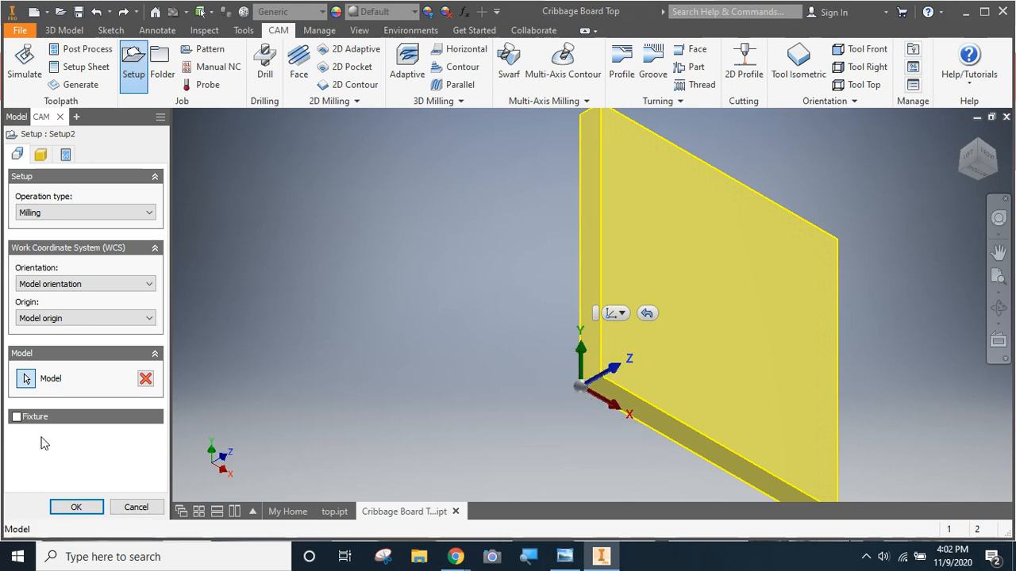
click(62, 509)
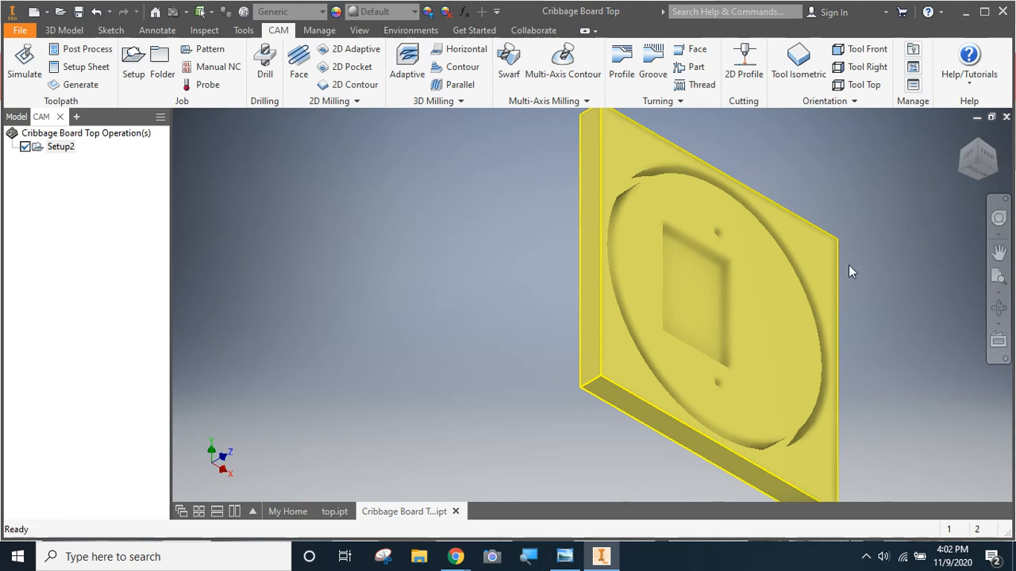
Start a drilling operation using a 1/4" flat endmill from the flat mill library, with coolant disabled.
click(990, 155)
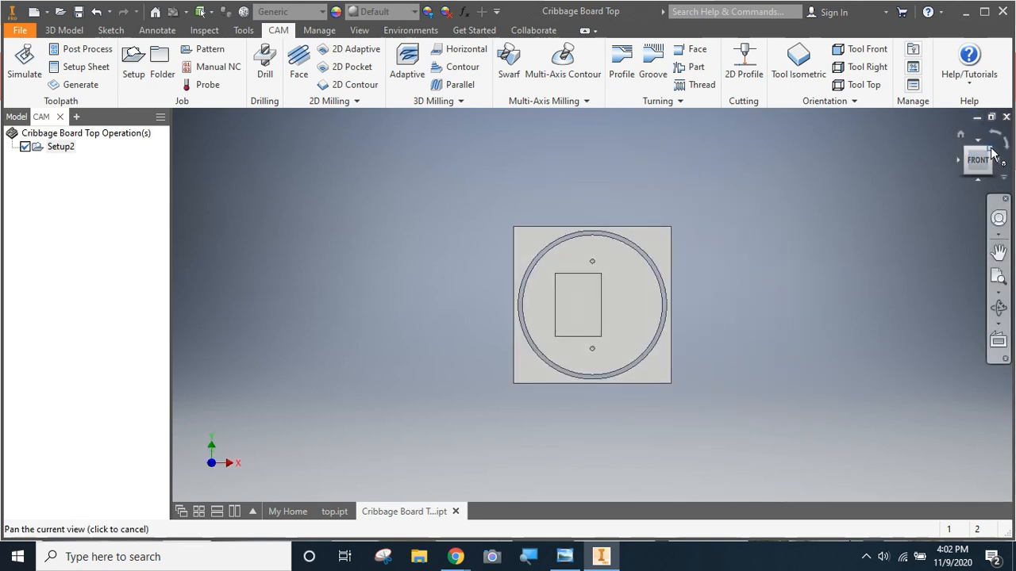
click(990, 155)
scroll(612, 307, down, 5)
scroll(612, 306, up, 4)
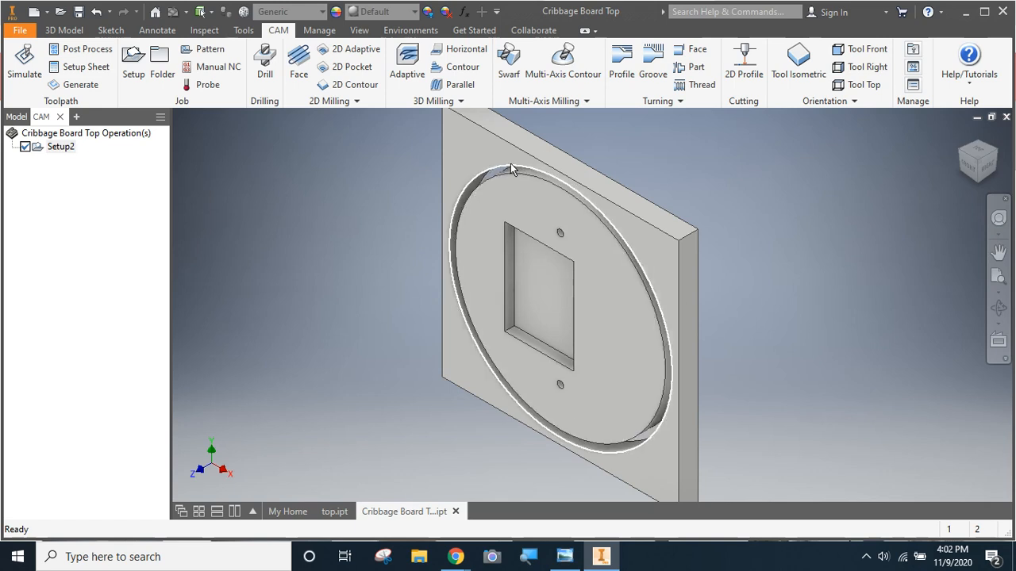
mouse_move(535, 192)
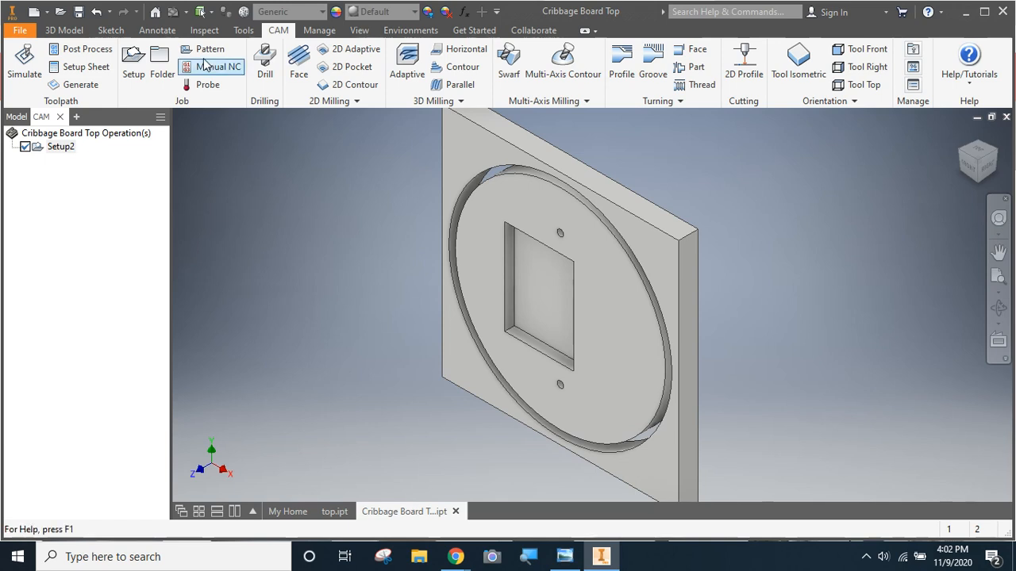
click(265, 64)
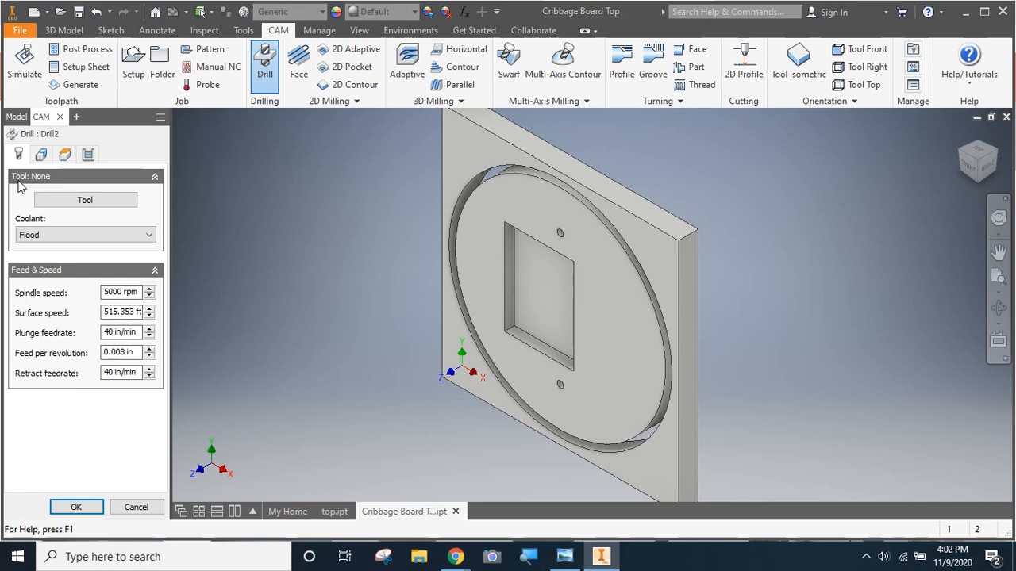
click(86, 201)
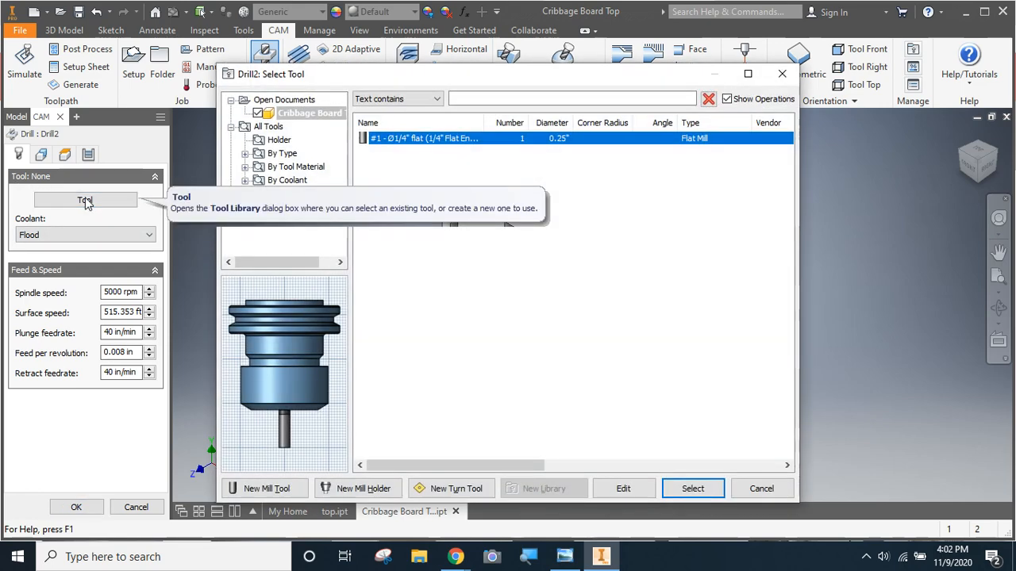
click(245, 154)
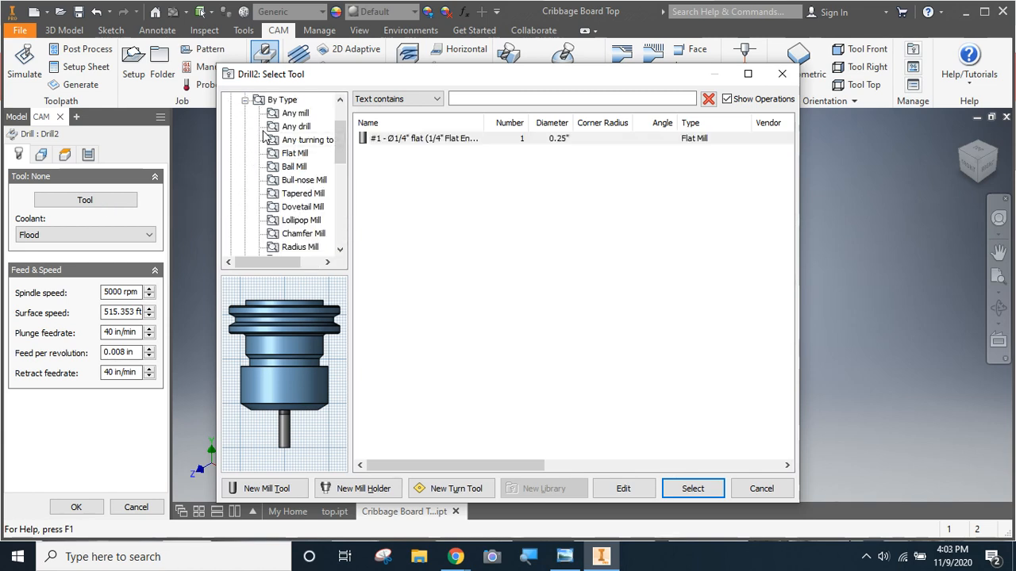
click(274, 155)
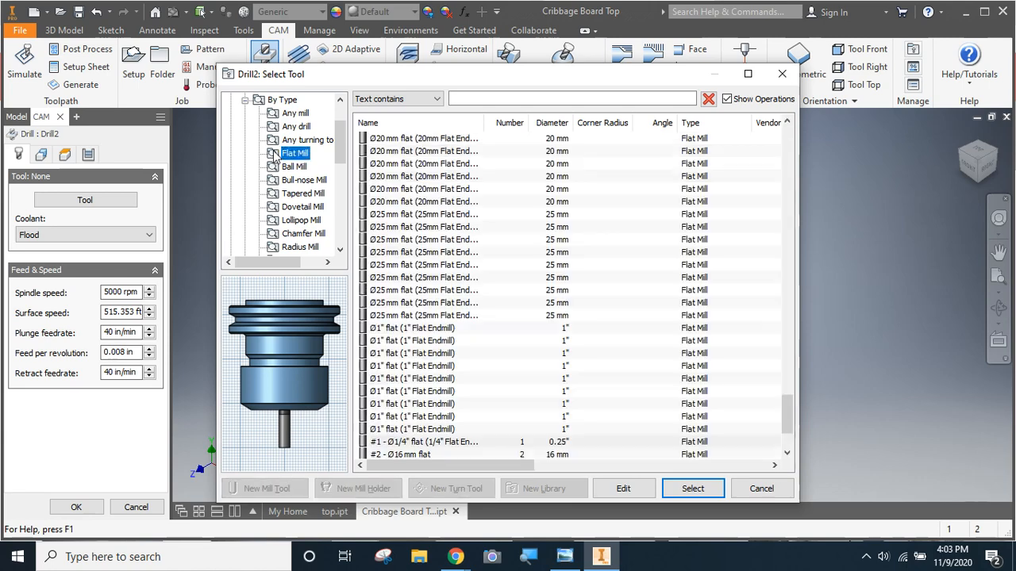
click(516, 98)
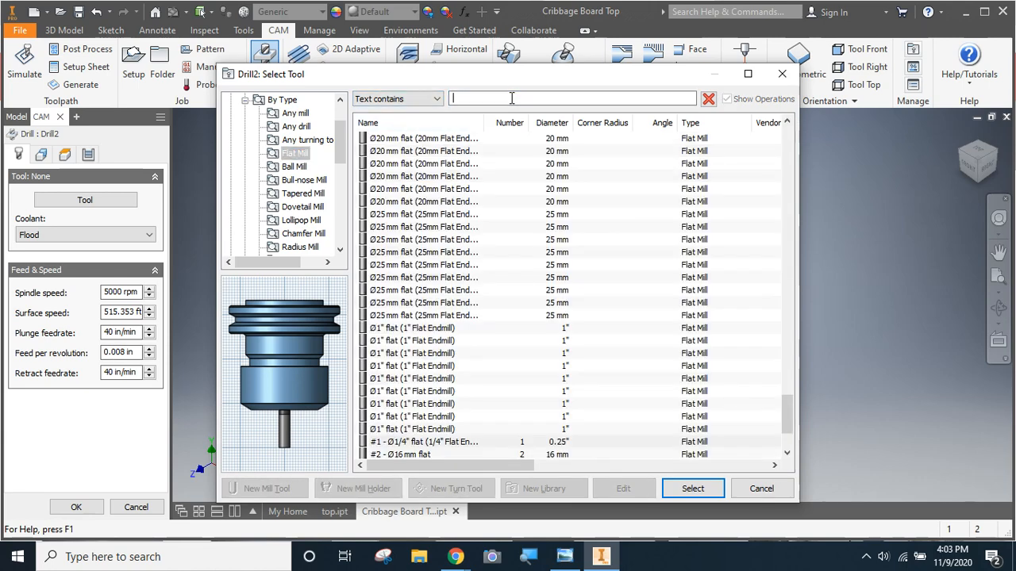
text(1/4)
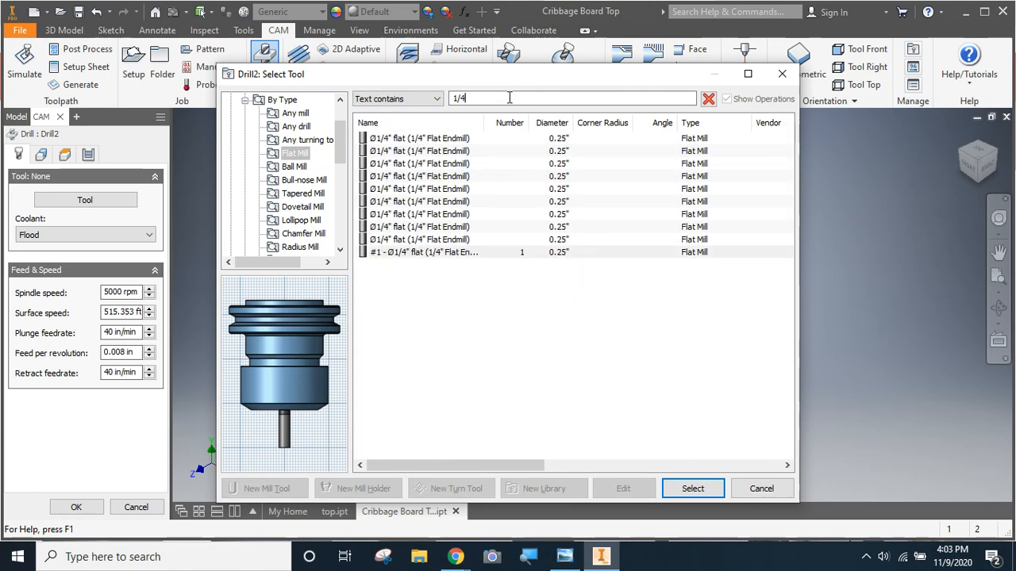
click(404, 139)
click(692, 488)
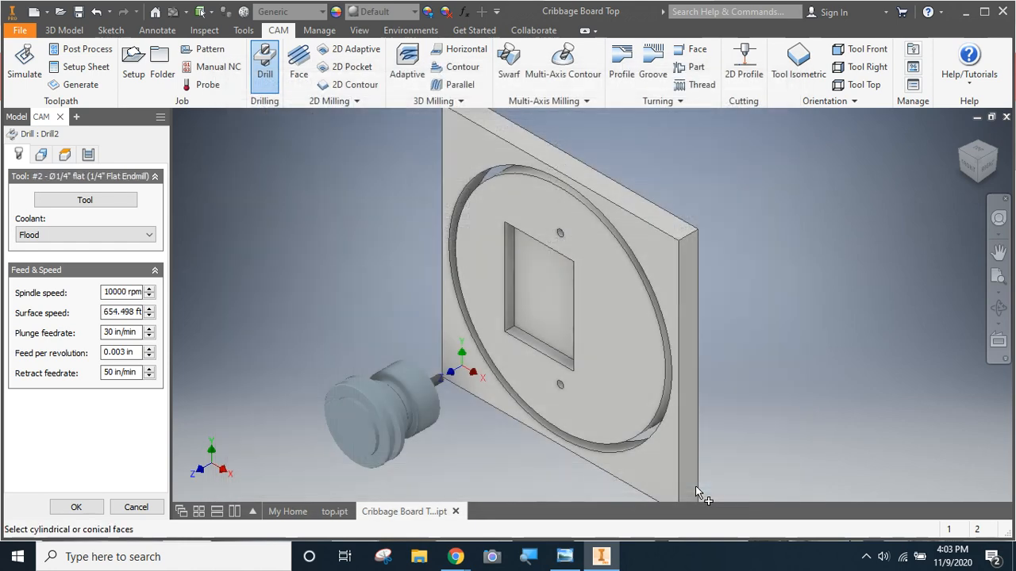
click(26, 235)
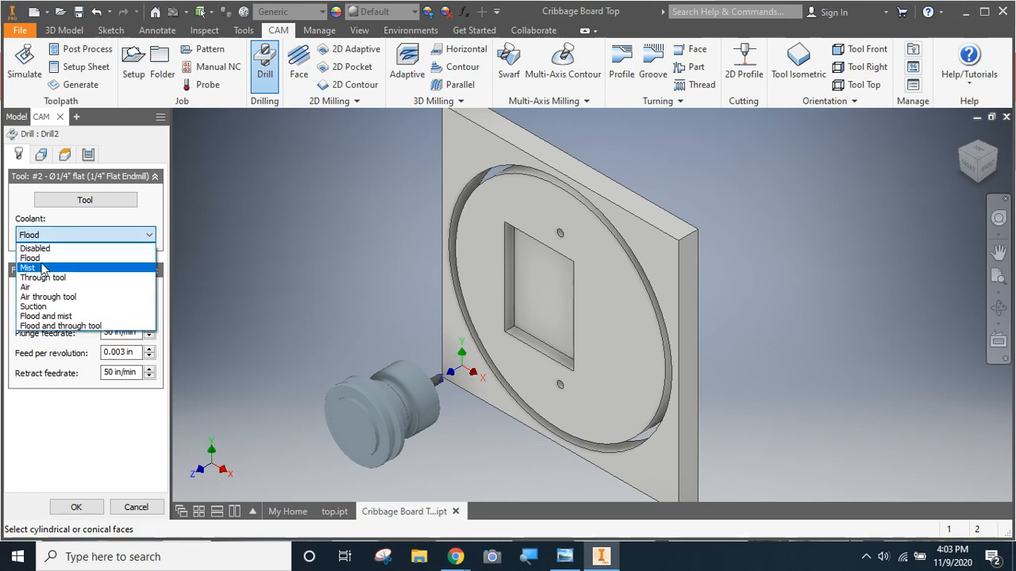
click(32, 249)
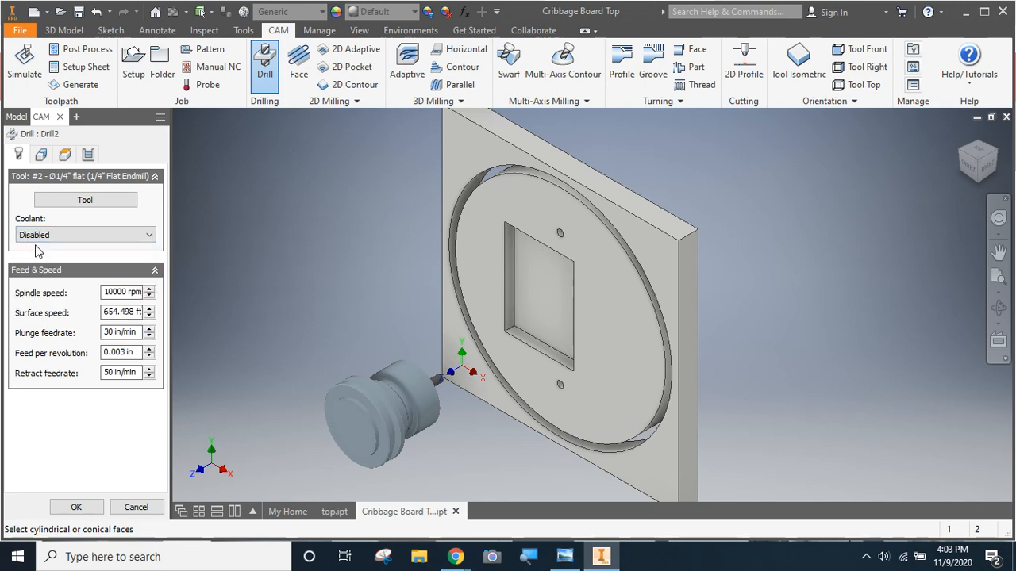
Assign the two small holes above and below the rectangular recess to the drilling operation, finish it, and save the part.
click(42, 155)
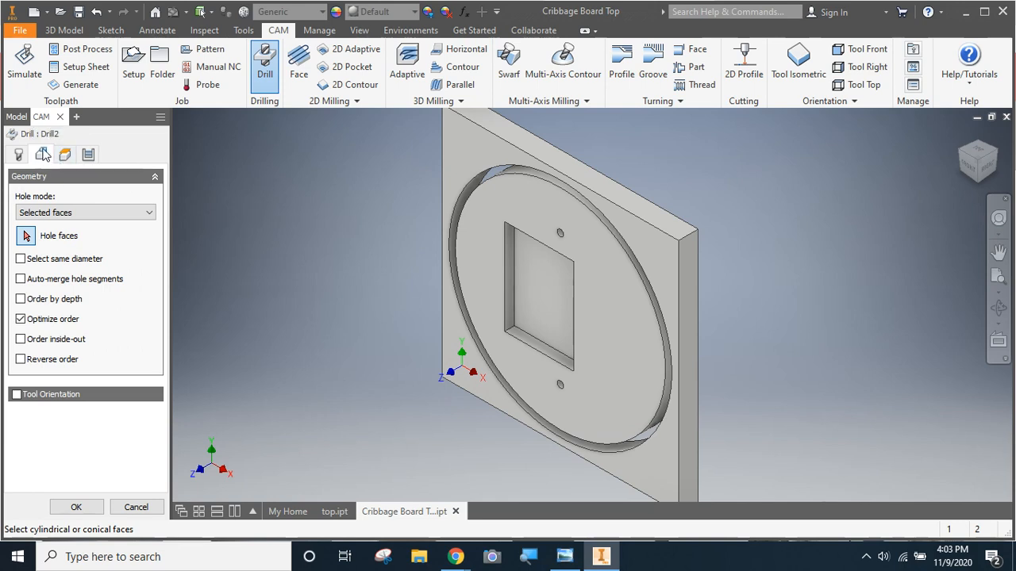
click(560, 232)
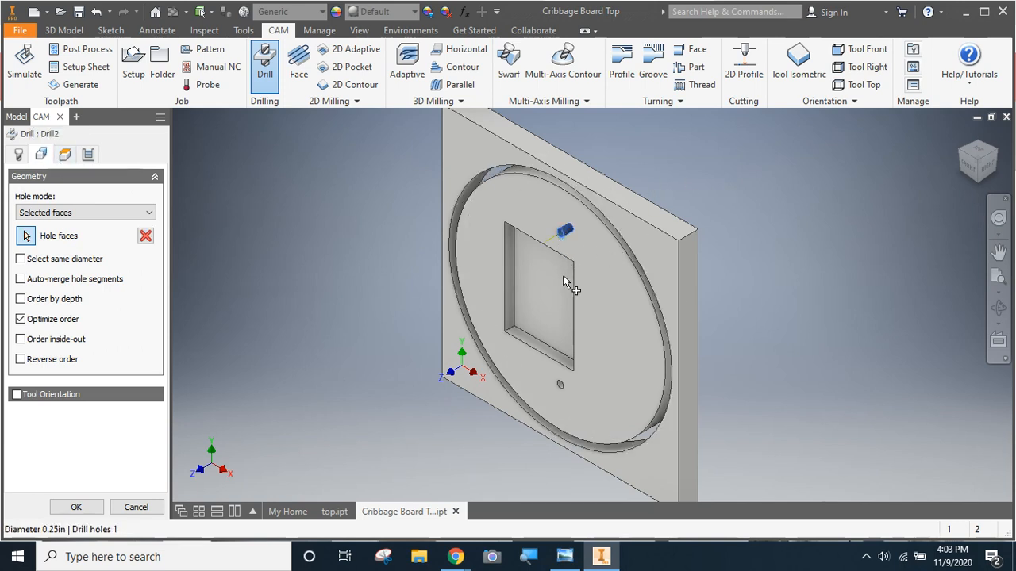
click(559, 386)
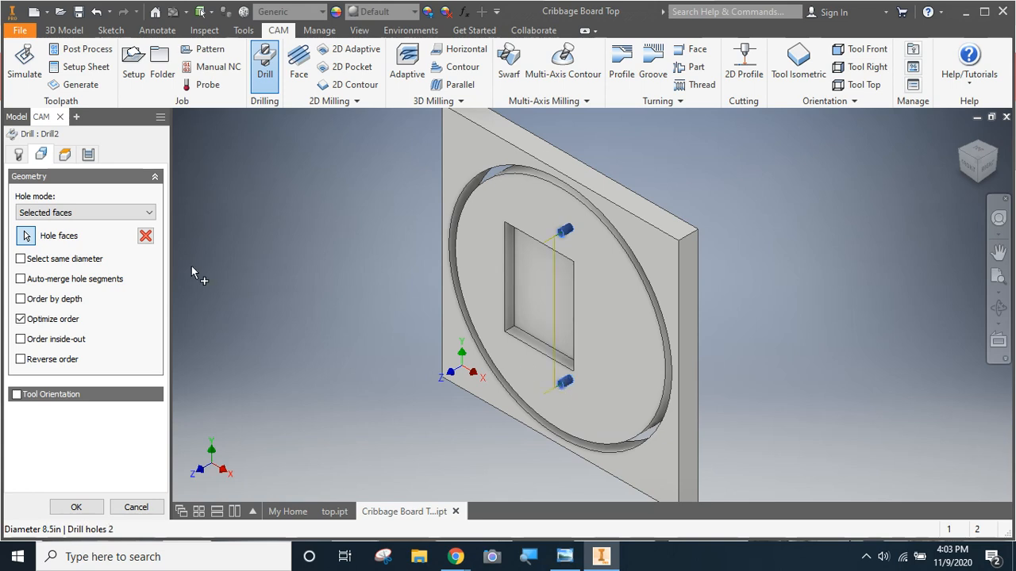
click(63, 155)
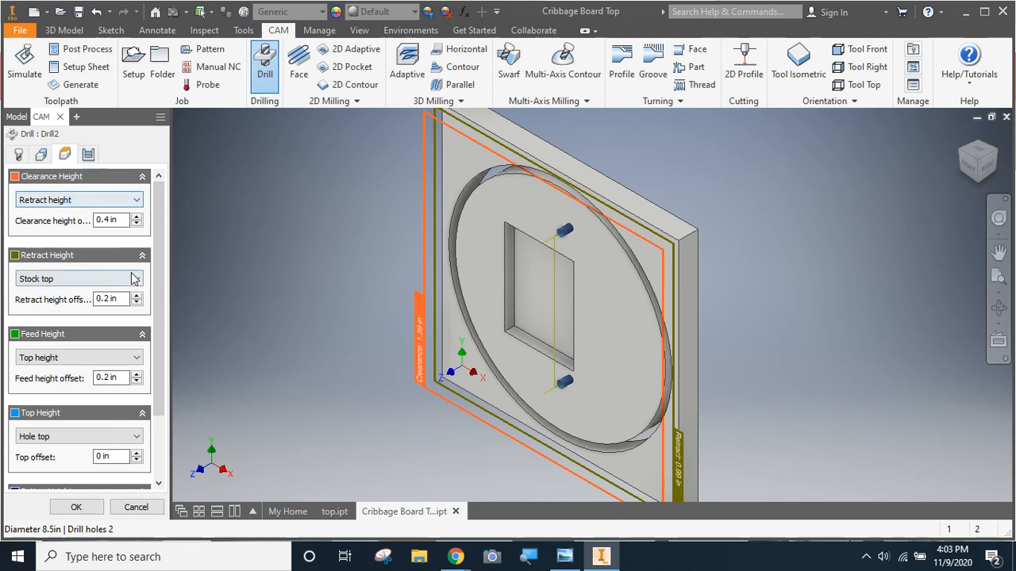
click(89, 155)
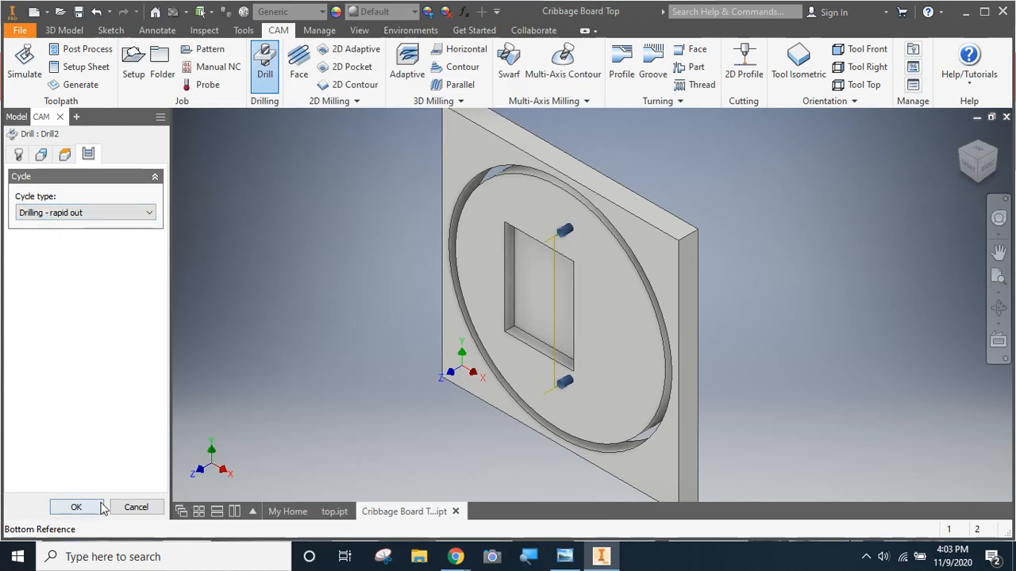
click(99, 507)
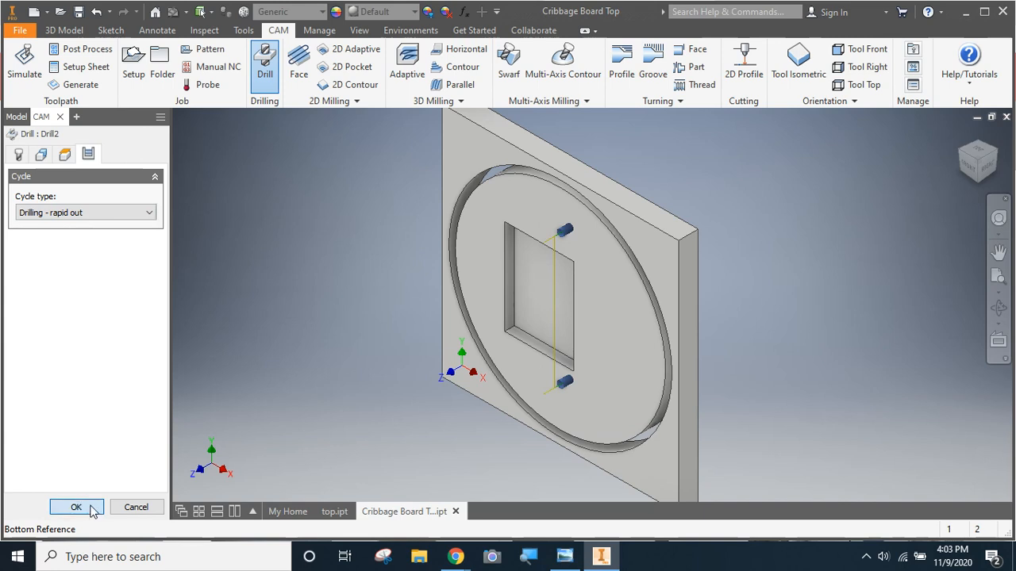
click(79, 12)
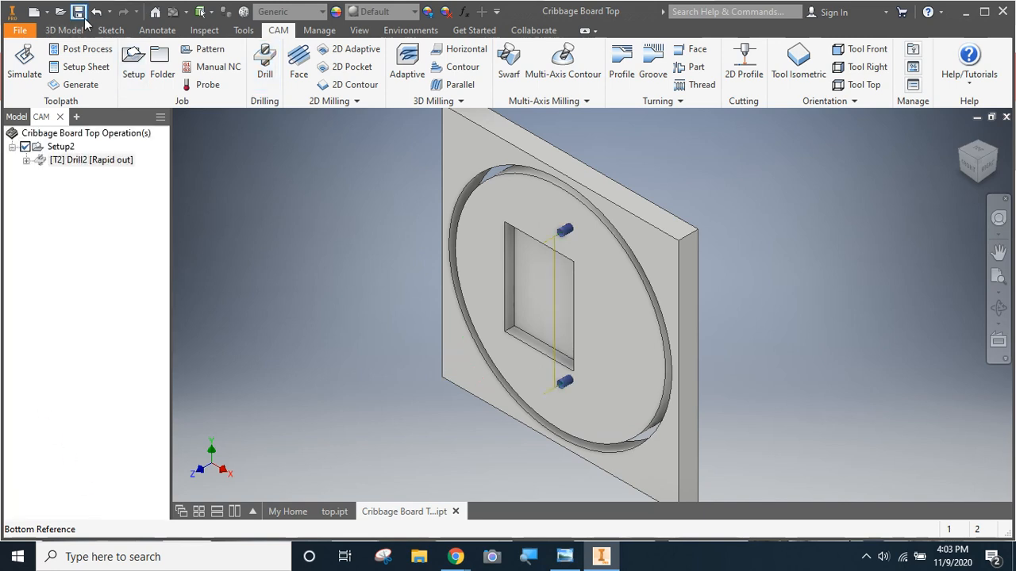
Start a 2D Pocket operation and select the floor of the rectangular recess as its pocket geometry.
click(350, 66)
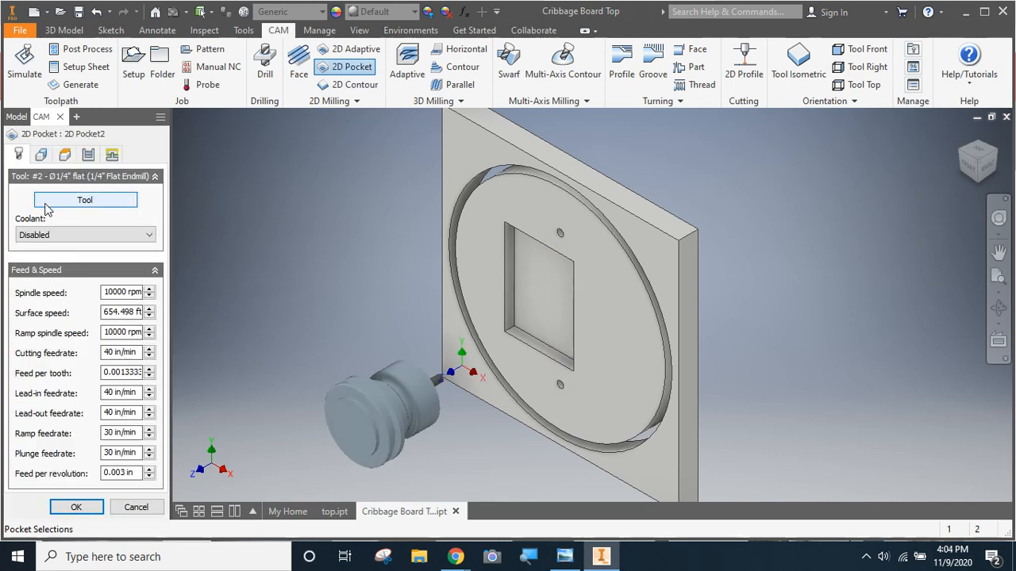
click(40, 154)
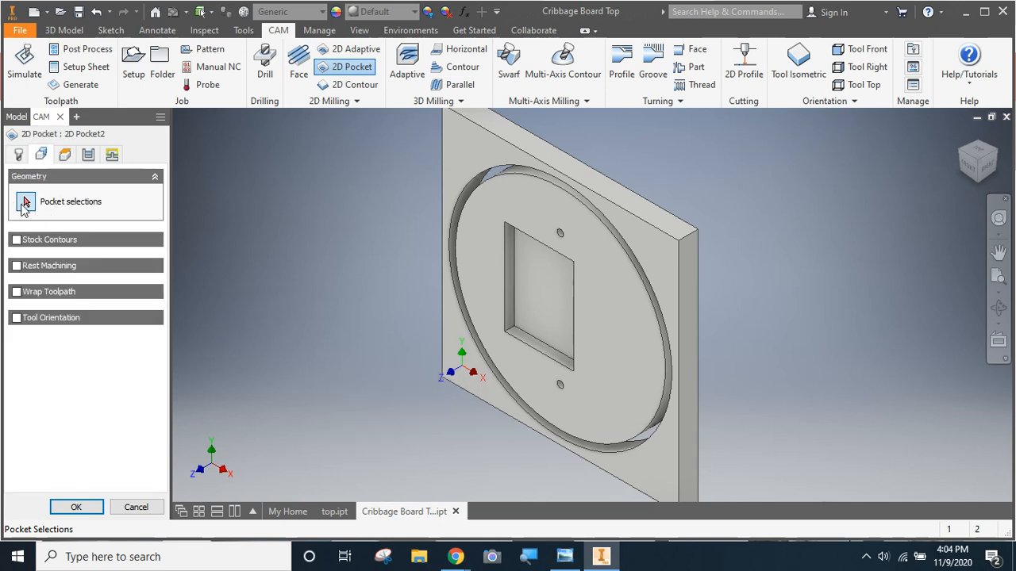
click(547, 295)
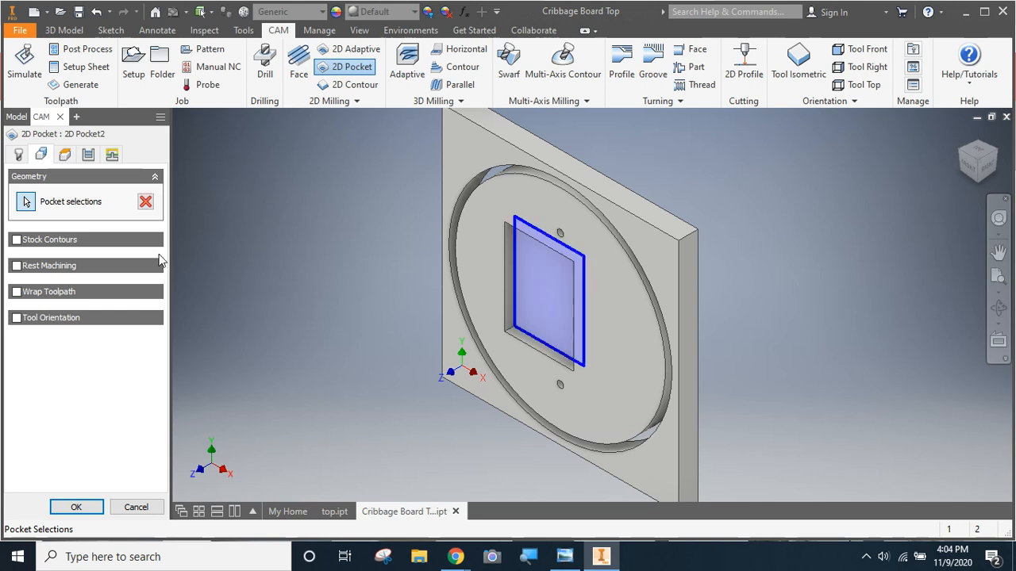
Enable Multiple Depths for the pocket operation and set its maximum roughing stepdown to 0.125 in.
click(88, 154)
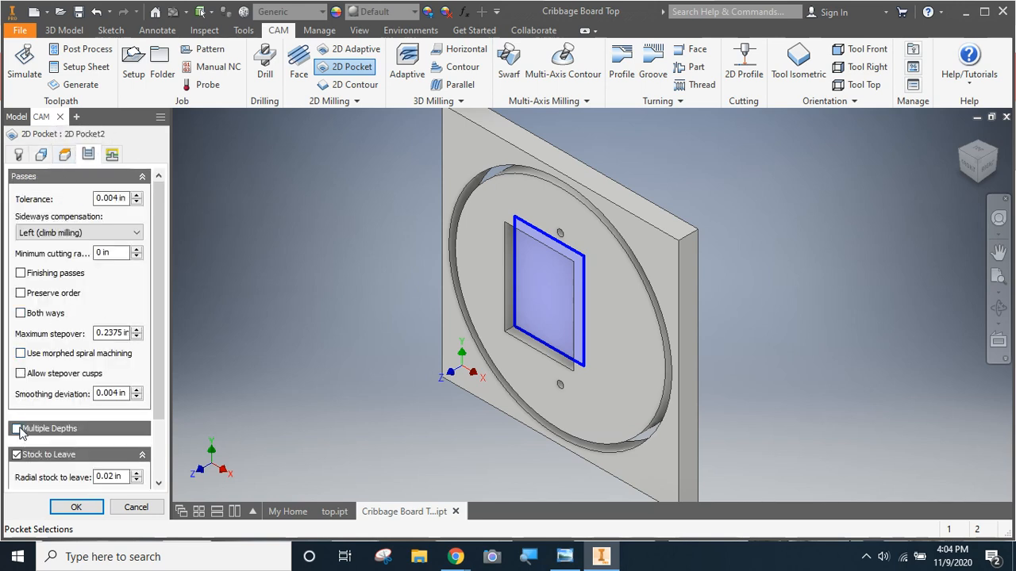
click(16, 428)
double_click(112, 451)
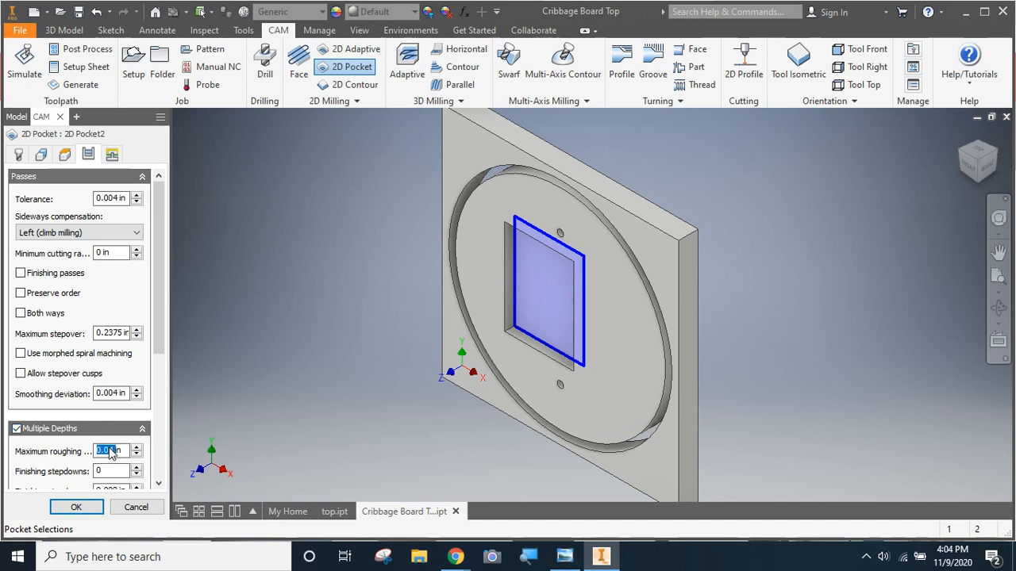
text(.125)
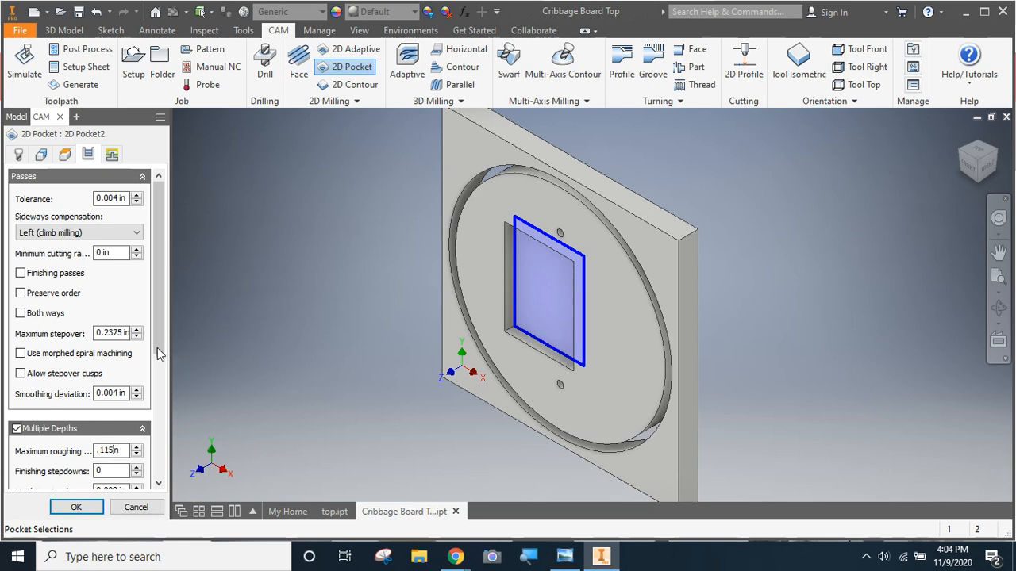
drag(159, 355, 159, 380)
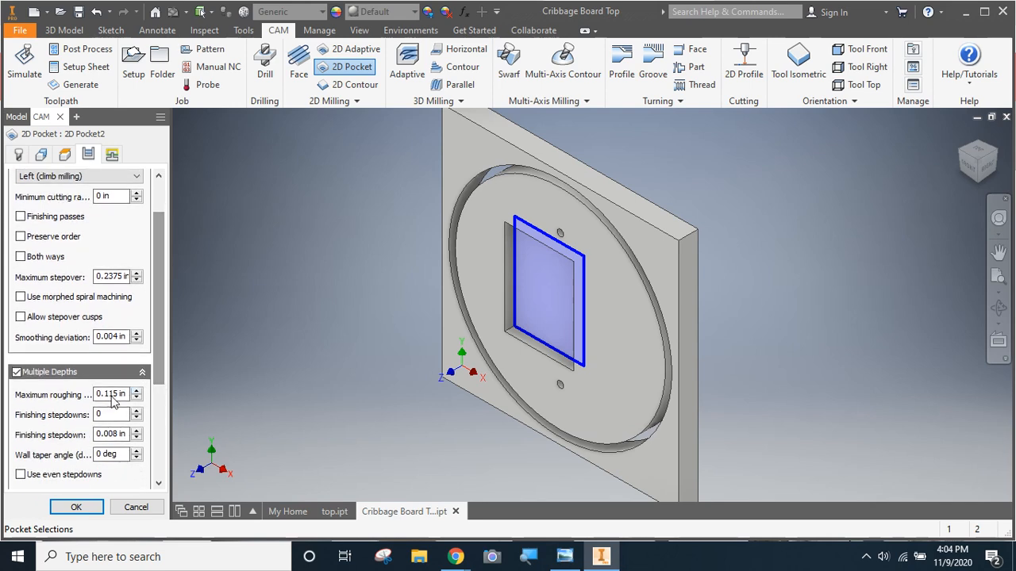
double_click(113, 394)
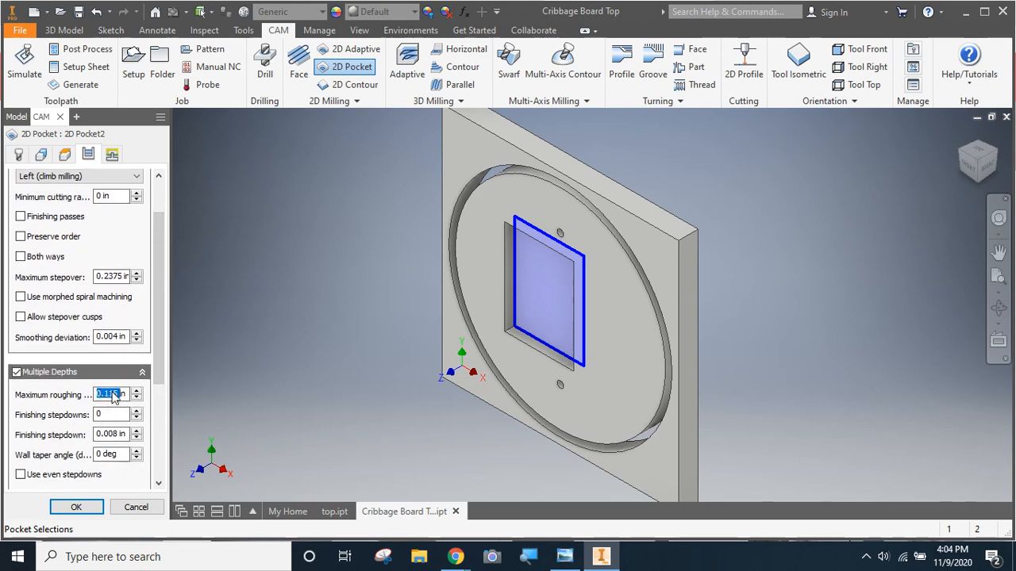
text(125)
drag(123, 395, 43, 397)
text(.)
Turn on even stepdowns and turn off Stock to Leave for the pocket operation.
scroll(48, 427, down, 3)
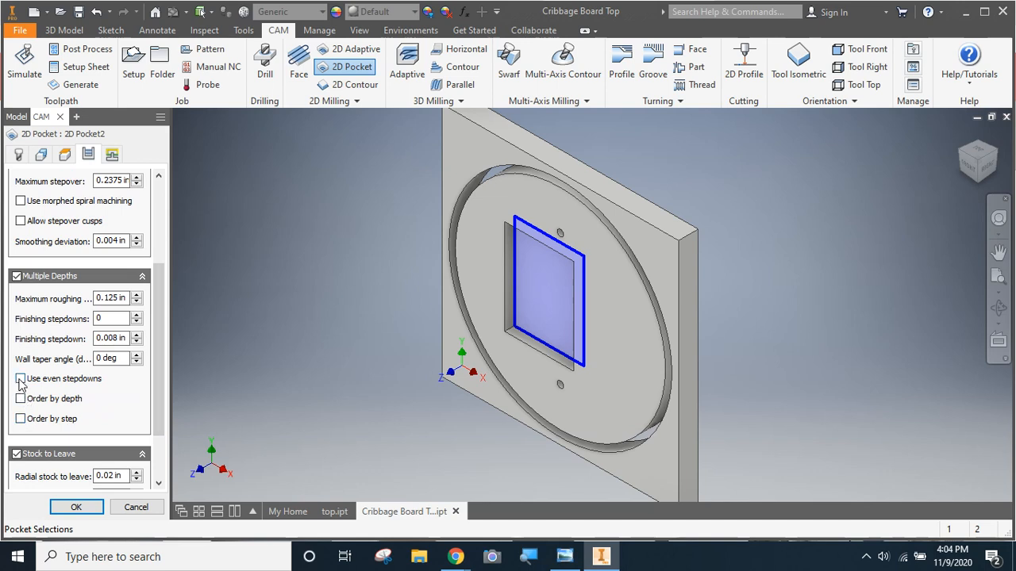
click(19, 379)
click(16, 454)
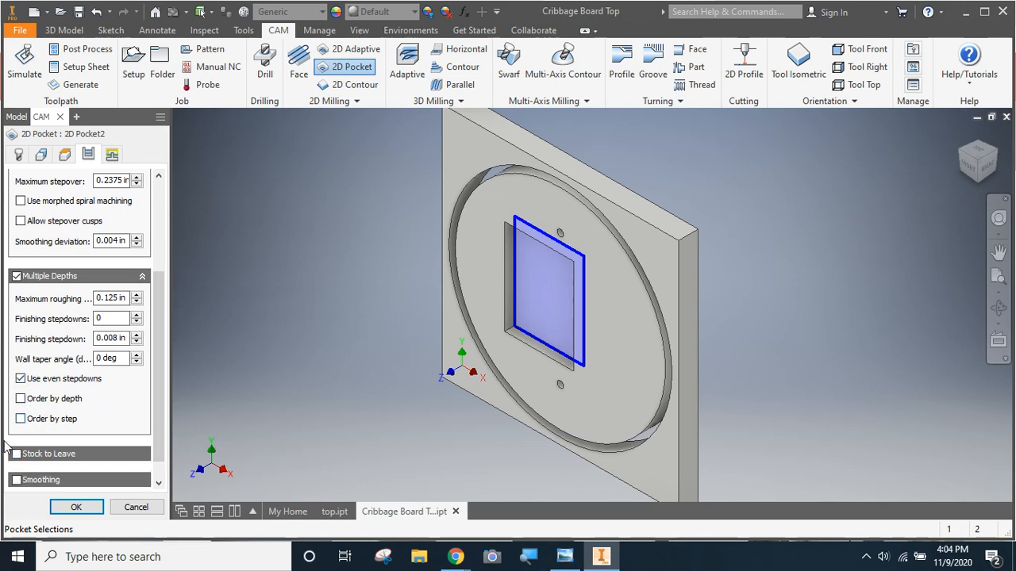
Disable both the lead-in and the lead-out moves of the pocket operation.
click(112, 155)
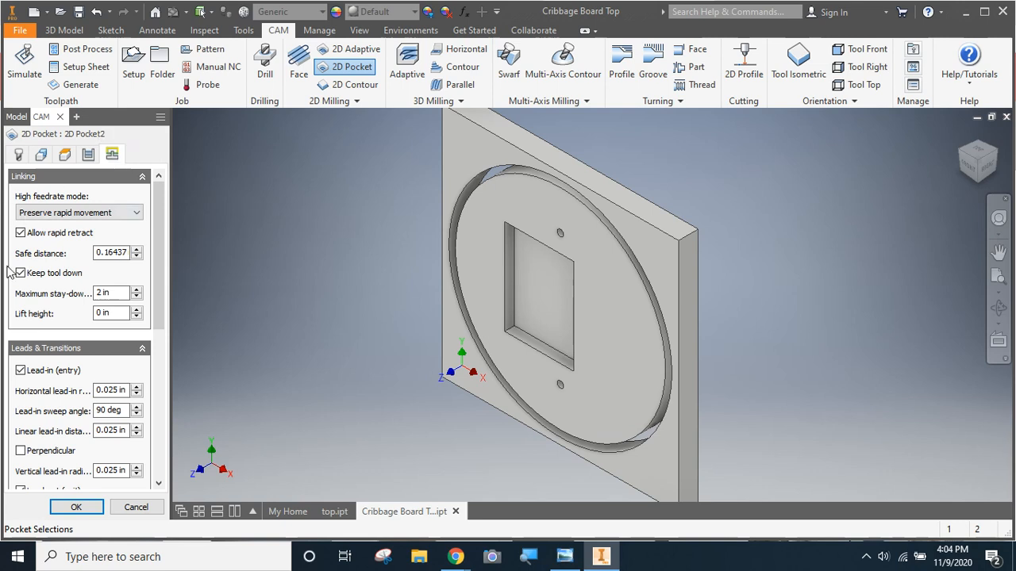
click(21, 371)
click(21, 392)
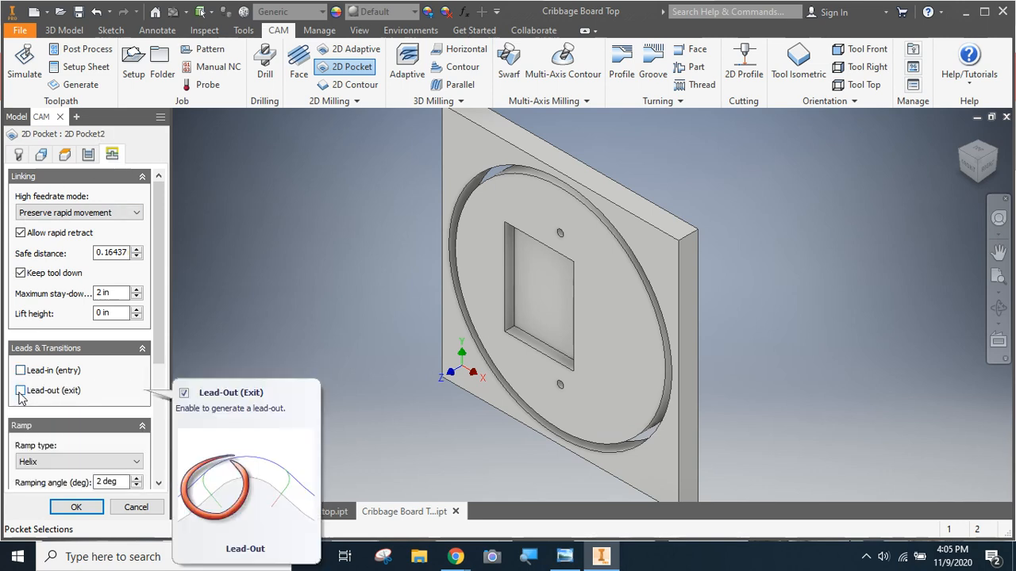
Set the pocket's ramp type to Plunge, finish the operation, and save the part.
scroll(80, 350, down, 3)
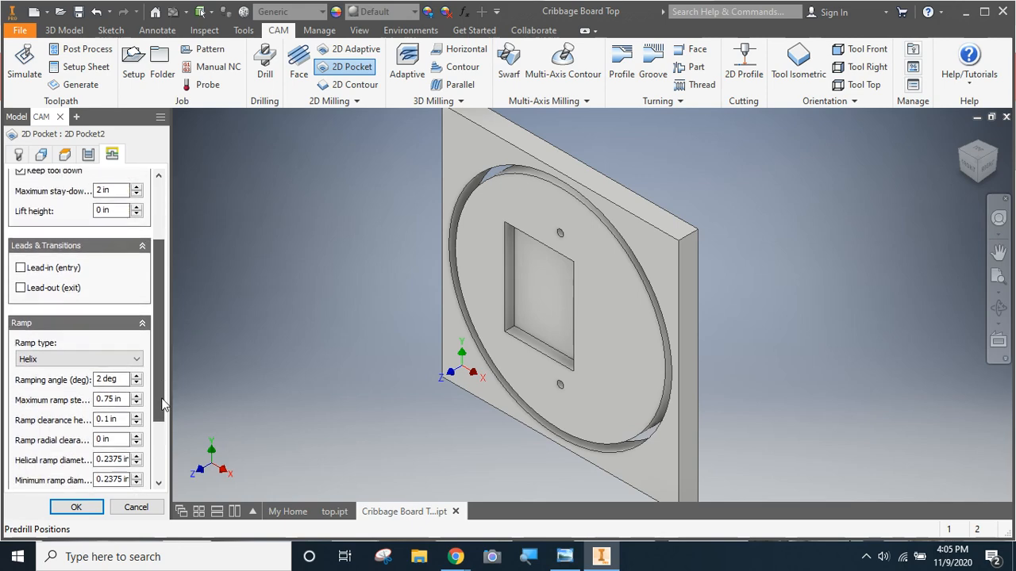
click(66, 343)
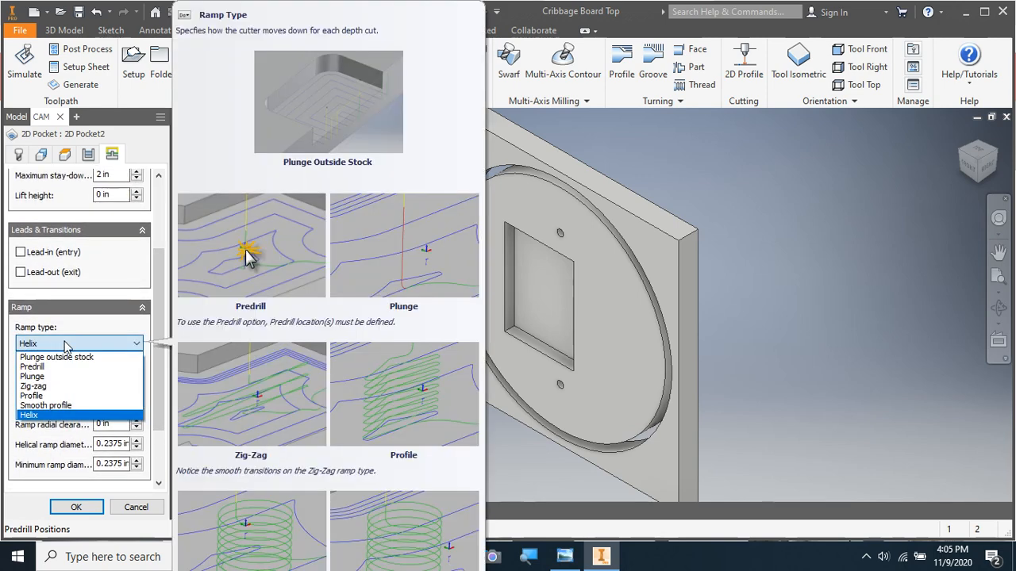
click(34, 376)
click(63, 510)
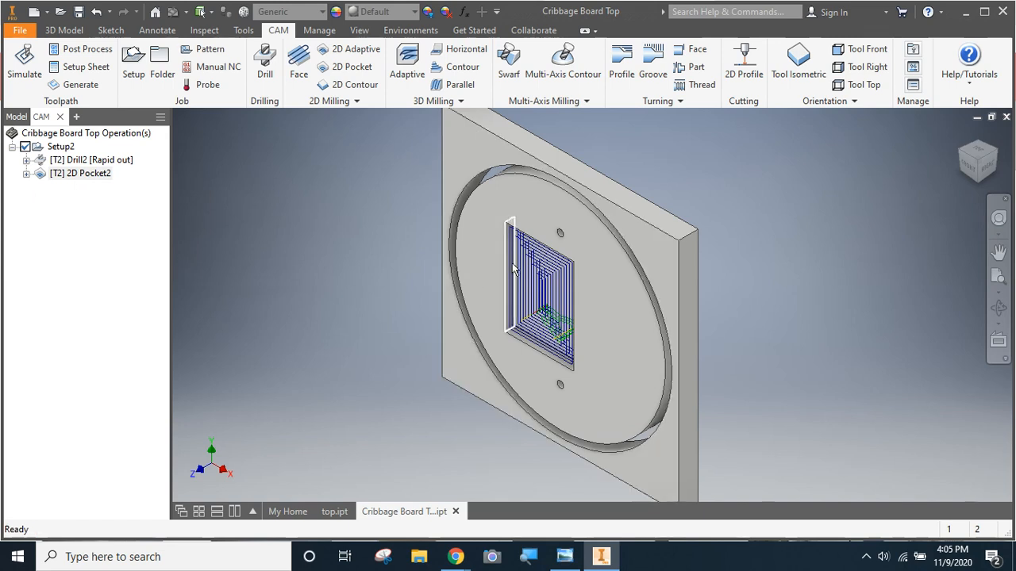
click(78, 12)
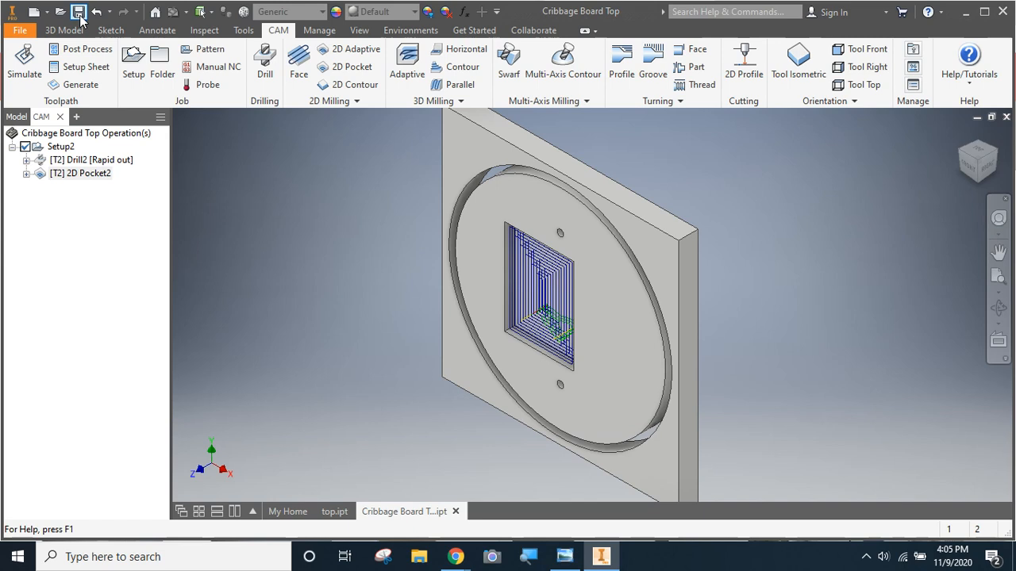
Start a 2D Contour operation and select the inner bottom edge of the circular groove as its contour.
click(351, 90)
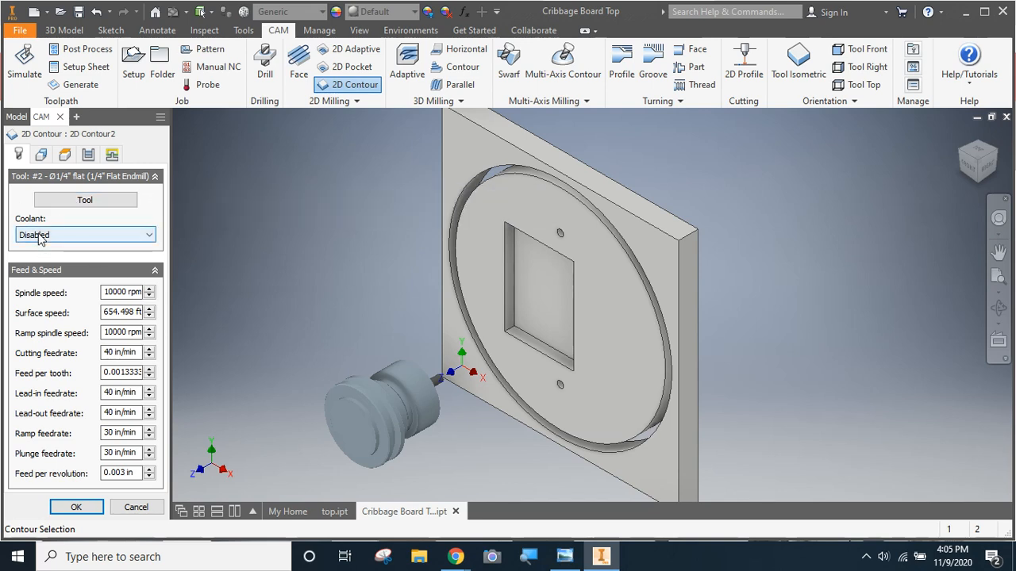
click(41, 156)
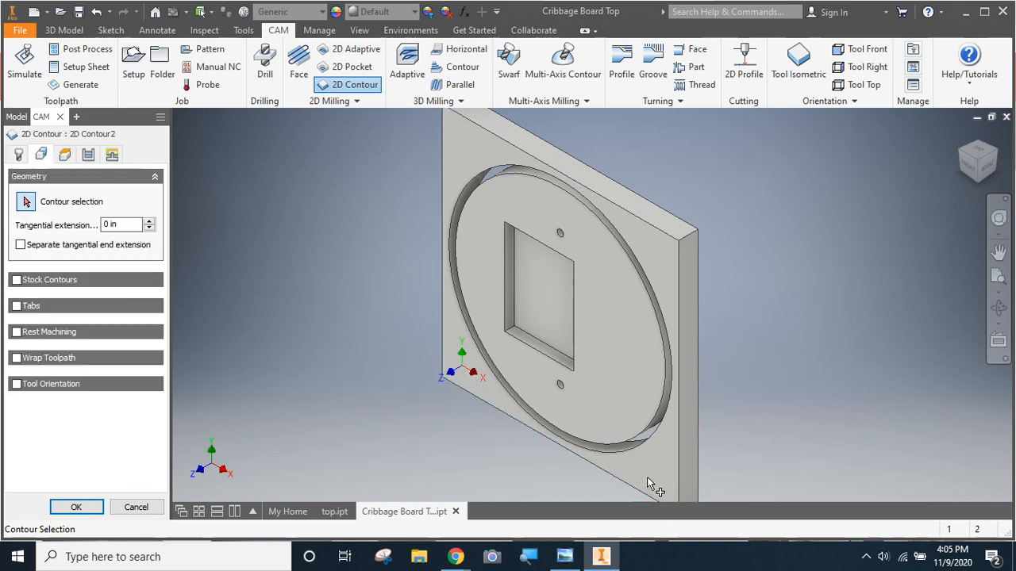
click(657, 428)
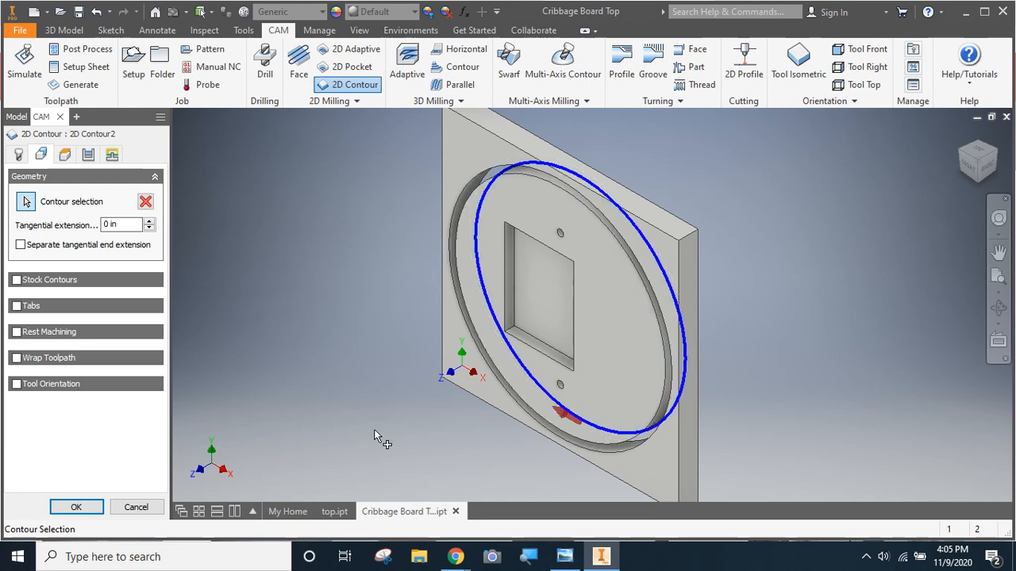
Enable rectangular tabs on the contour, positioned by distance every 6 in and 0.5 in wide.
click(16, 307)
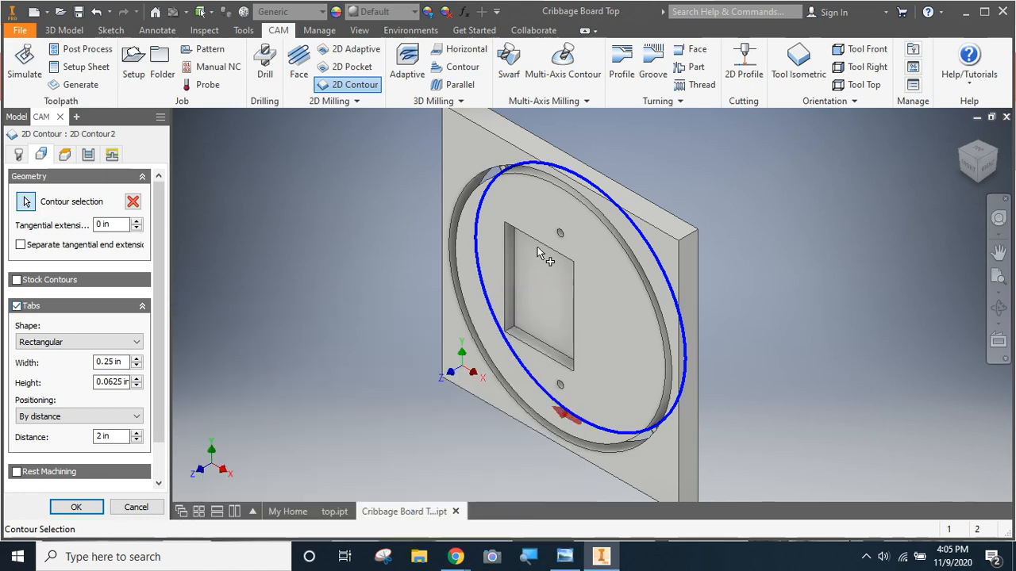
click(968, 169)
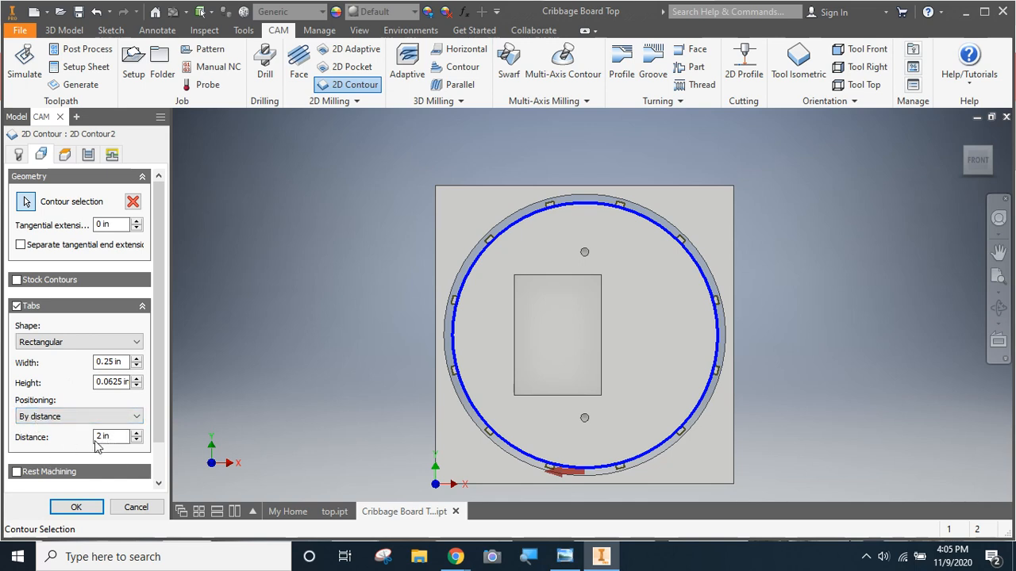
drag(123, 442, 95, 443)
text(6)
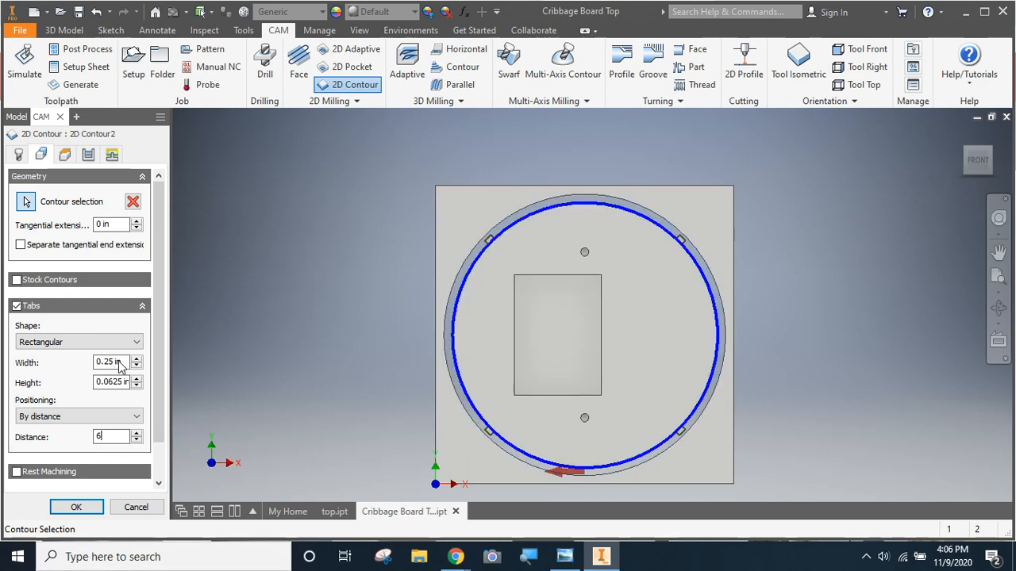
drag(125, 366, 91, 368)
text(.5)
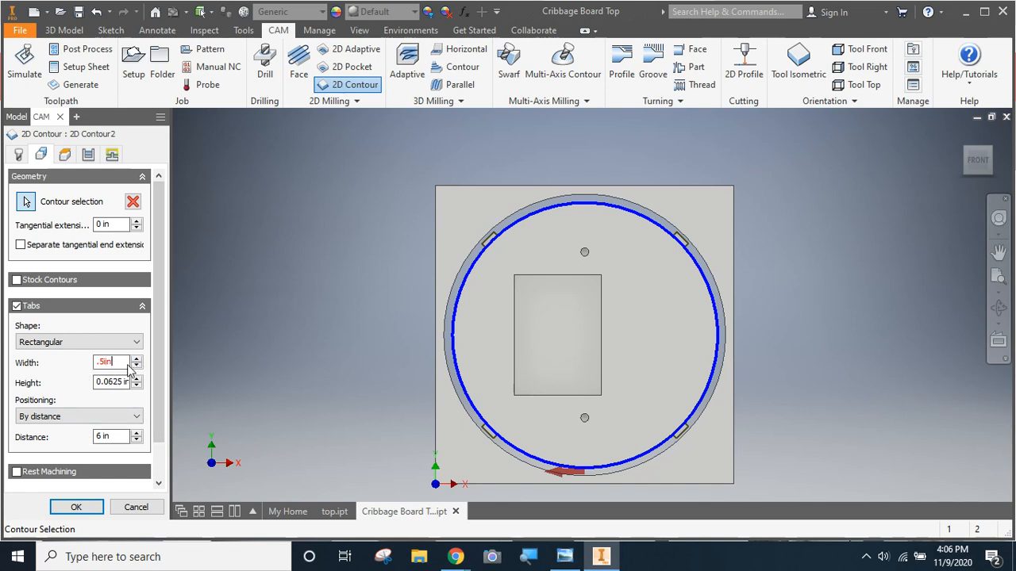
key(Return)
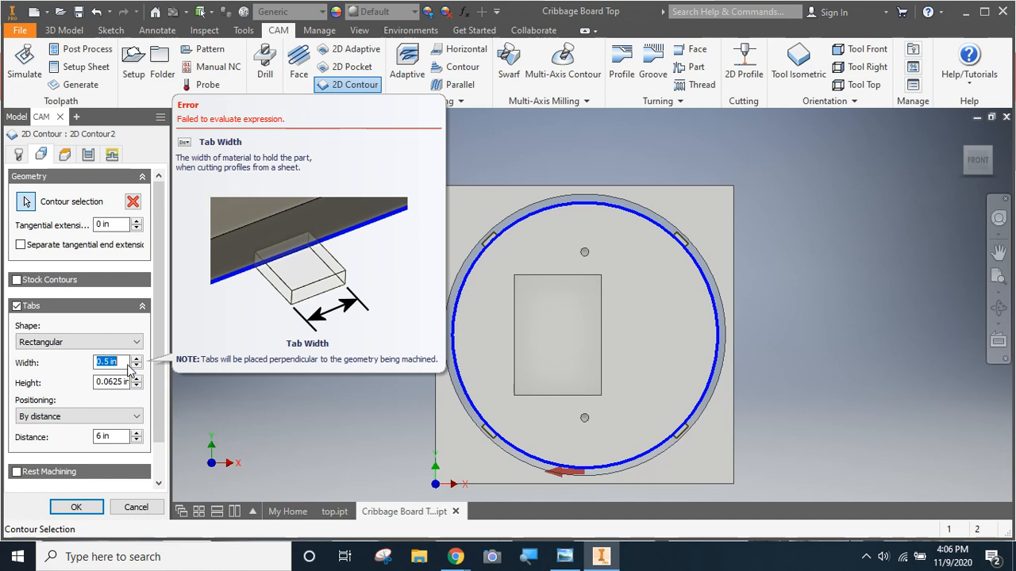
Change the tab height and finish the 2D Contour operation.
click(111, 384)
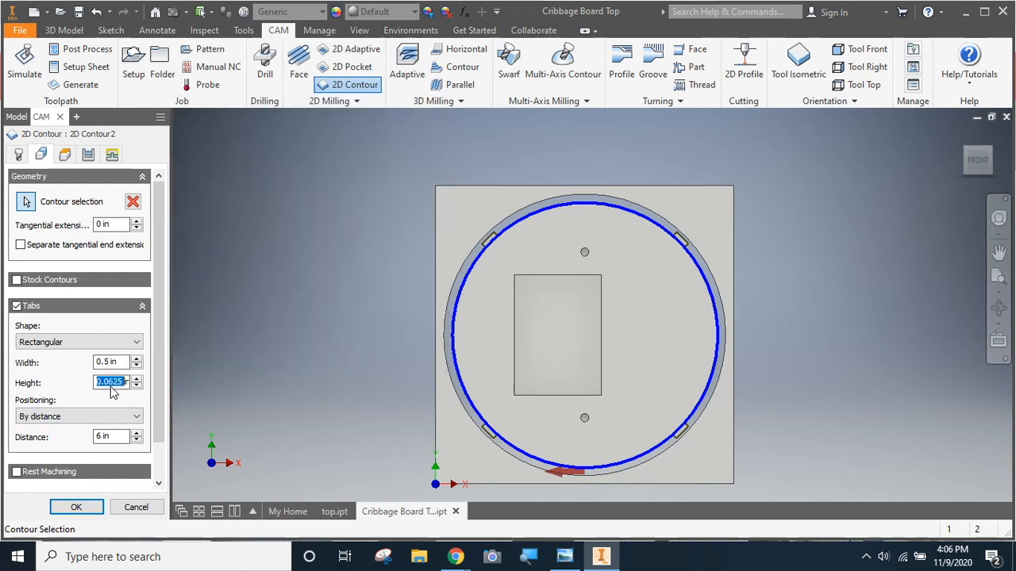
click(112, 385)
double_click(111, 387)
text(.)
click(76, 508)
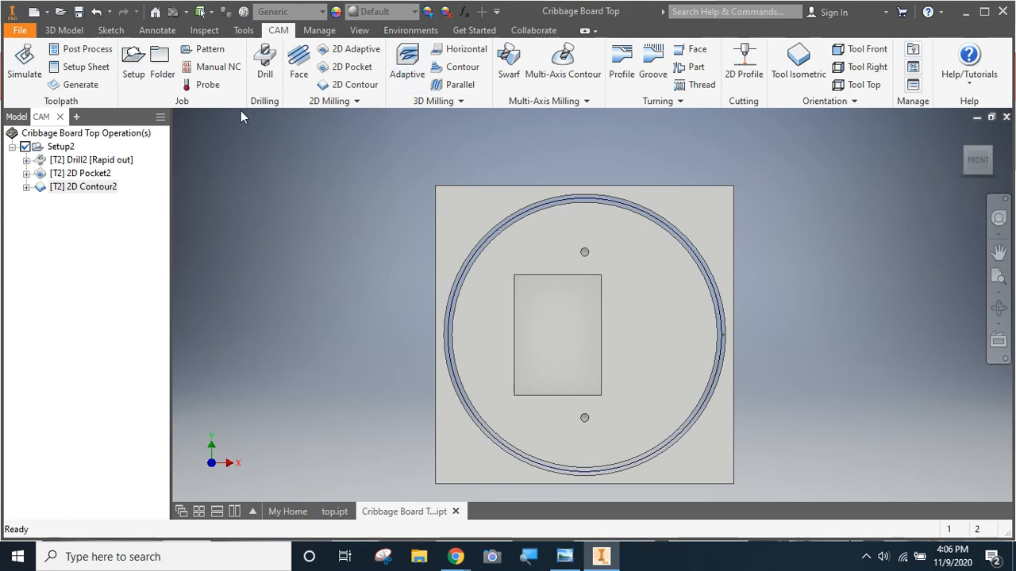
Edit the 2D contour operation to use Multiple Depths with a 0.125 in maximum roughing stepdown and even stepdowns.
double_click(86, 189)
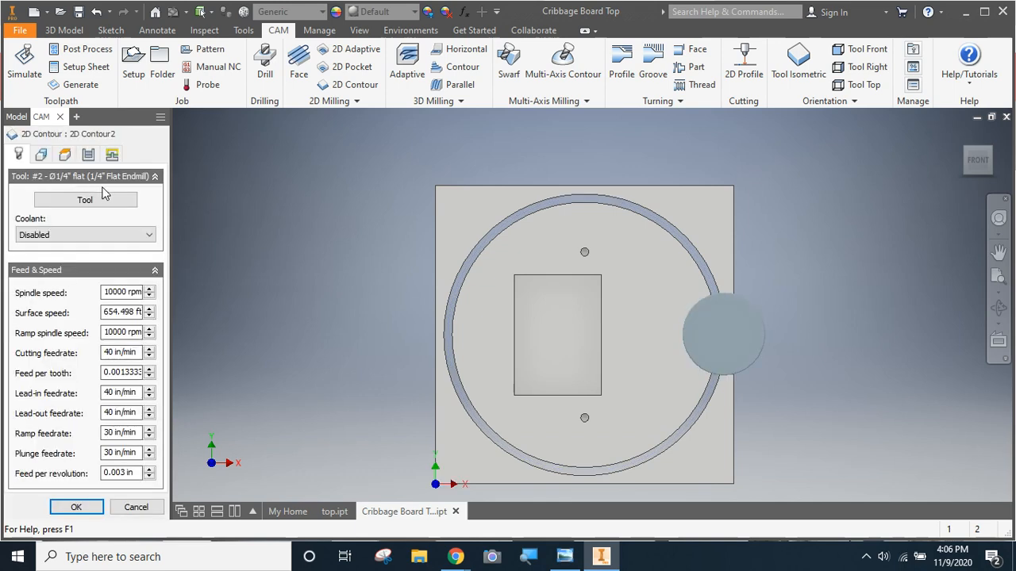
click(88, 154)
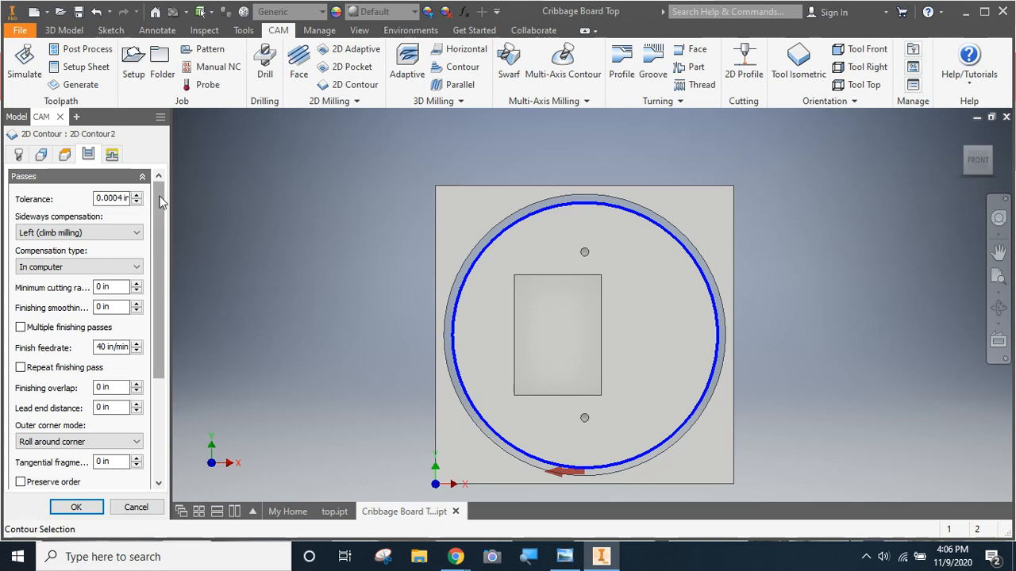
drag(158, 201, 151, 297)
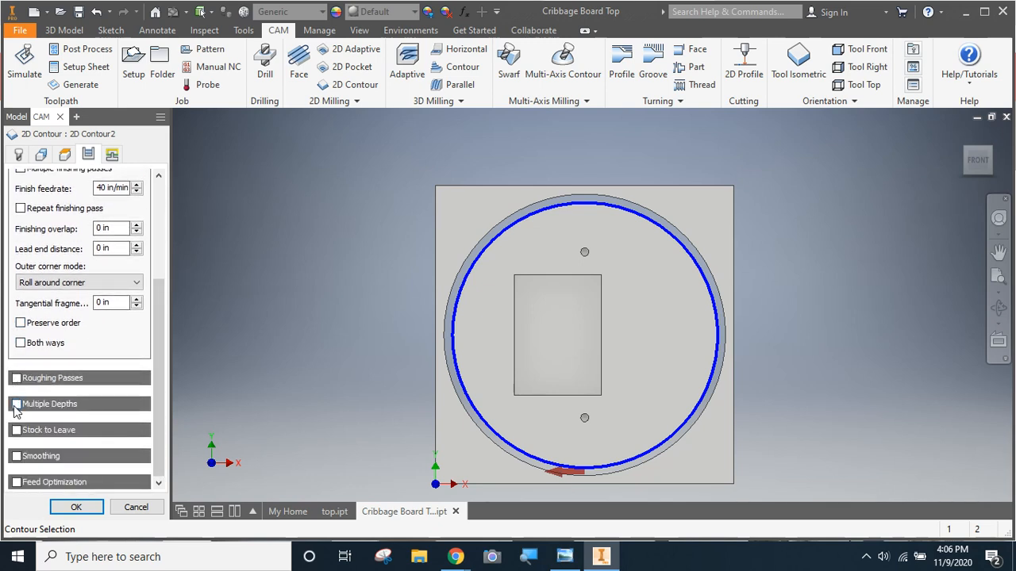
click(17, 404)
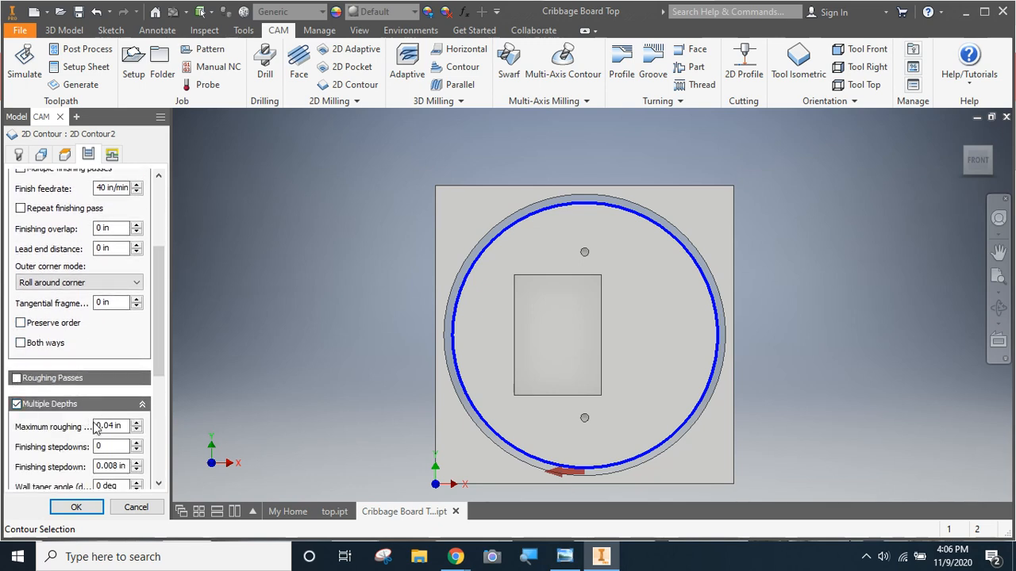
double_click(103, 426)
key(BackSpace)
drag(159, 351, 146, 433)
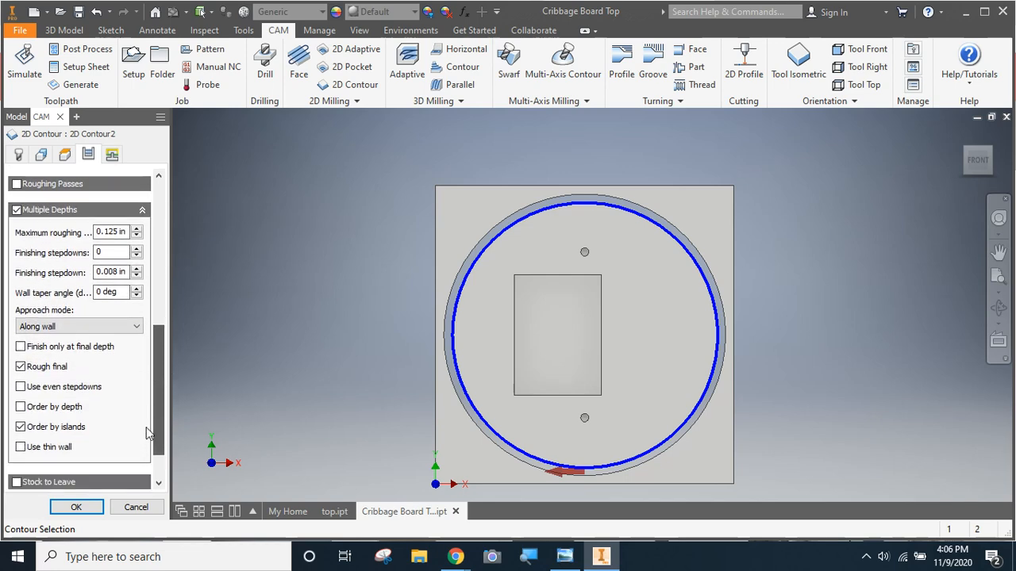
click(19, 387)
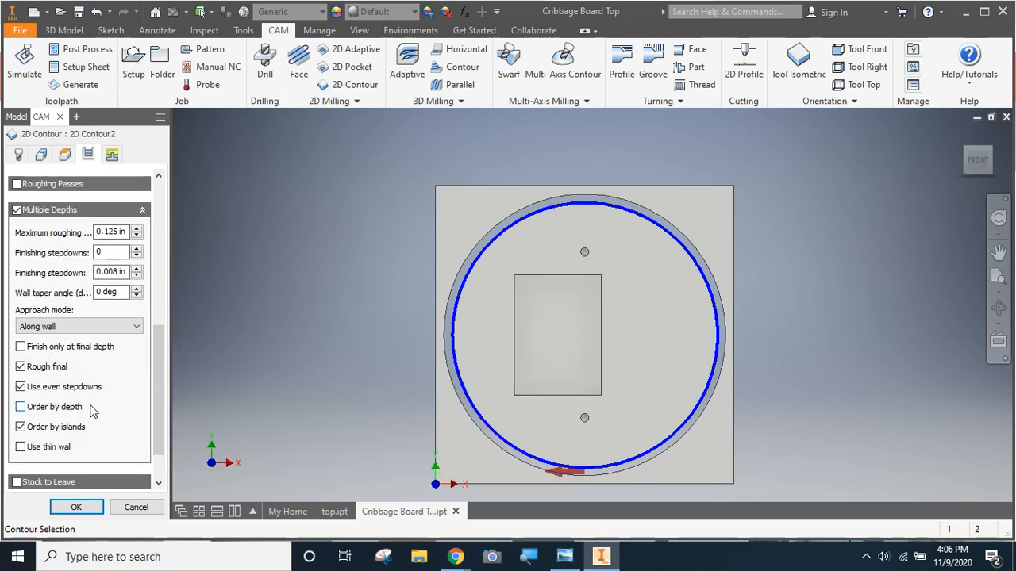
Disable the contour operation's lead-in and lead-out, and finish the edit.
click(112, 155)
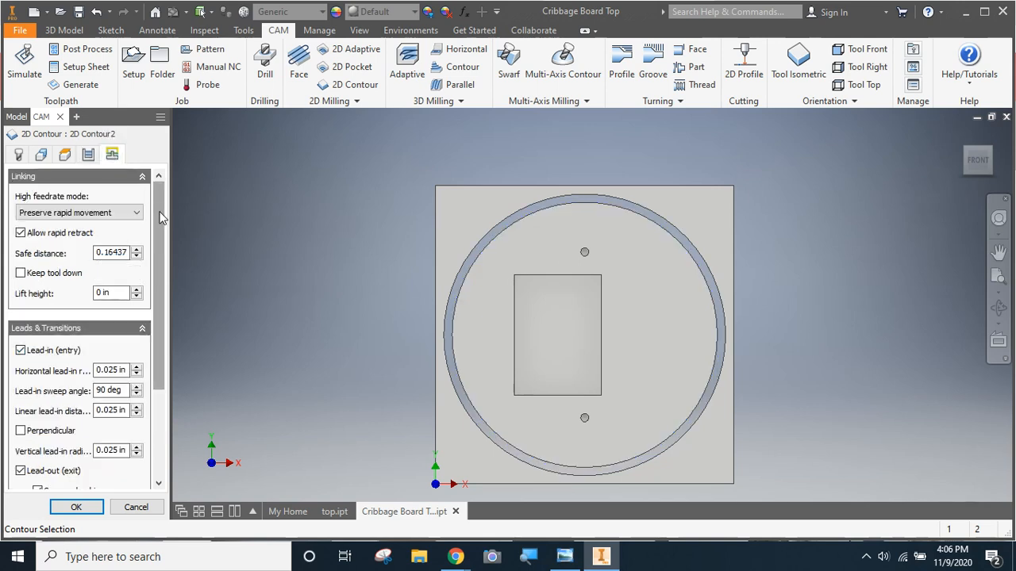
drag(161, 217, 155, 274)
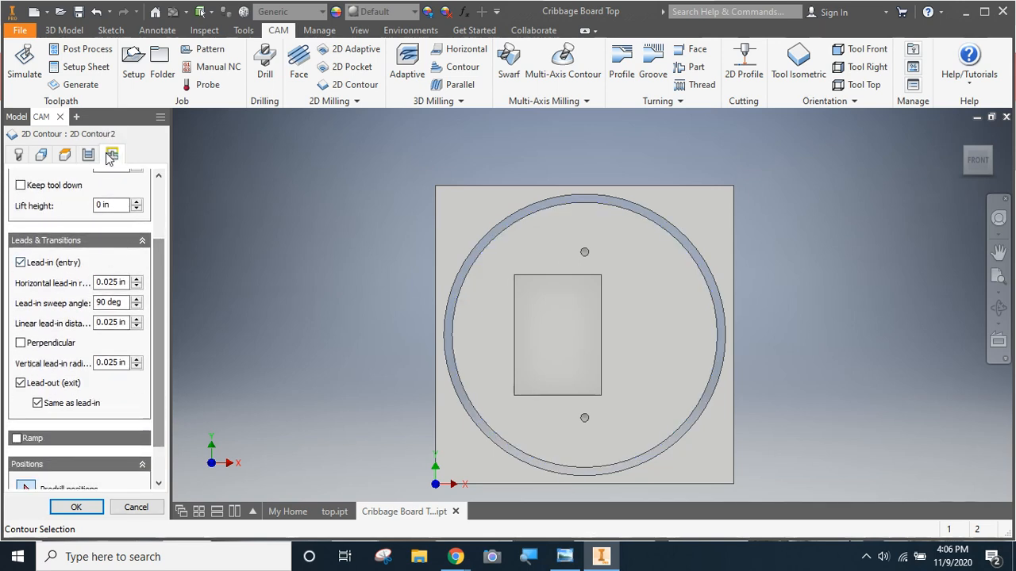
click(22, 262)
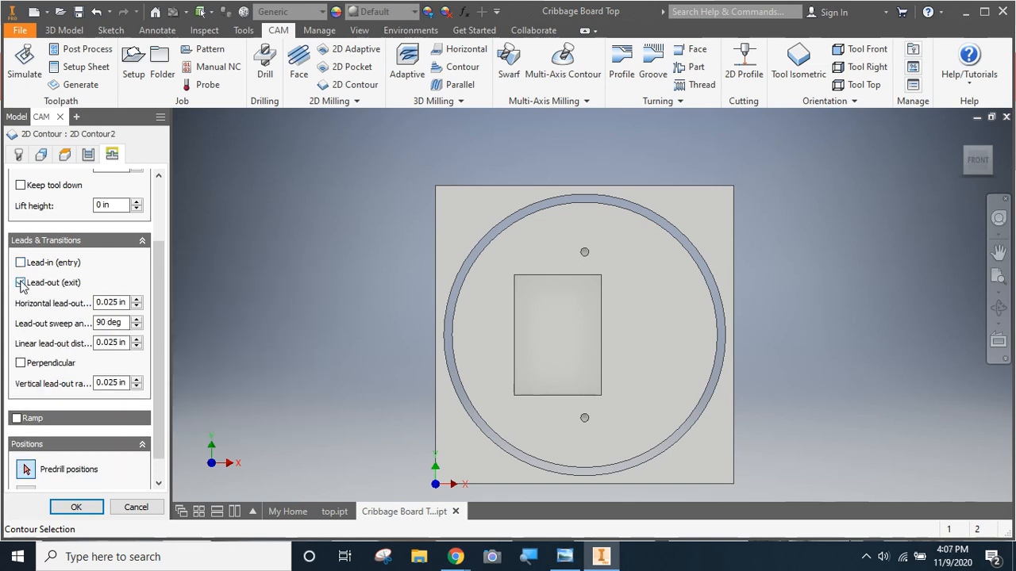
click(20, 284)
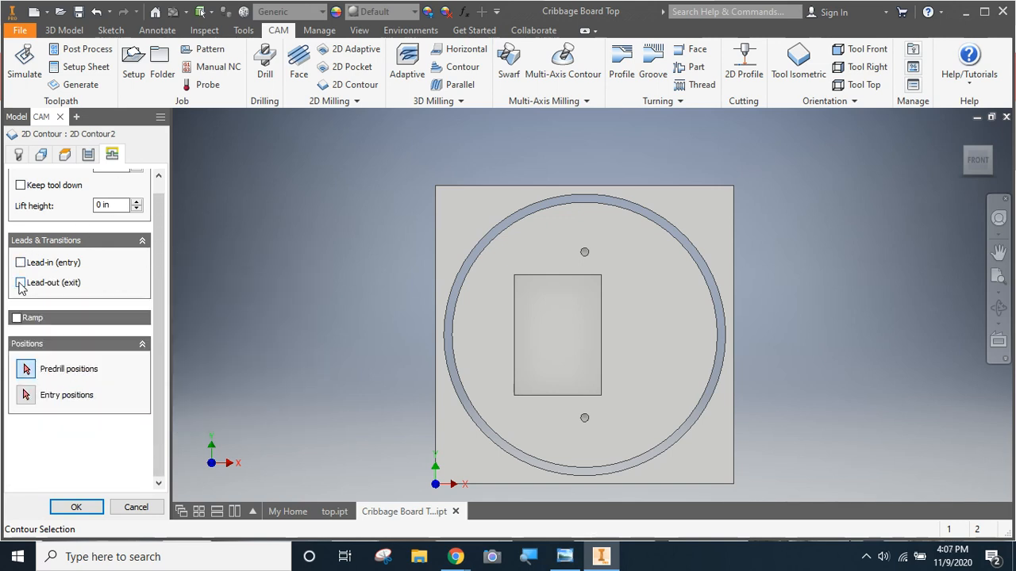
click(71, 508)
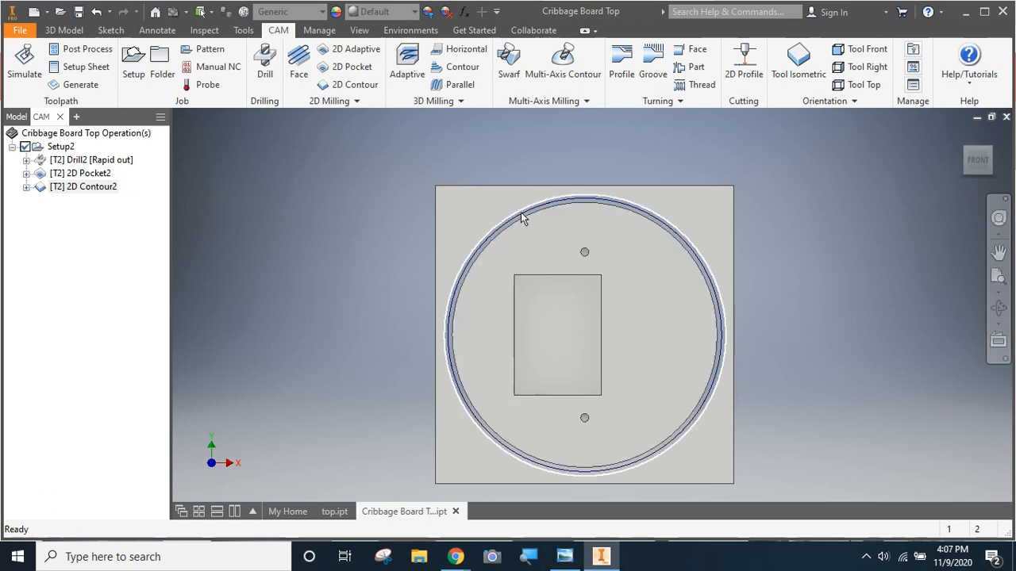
click(991, 150)
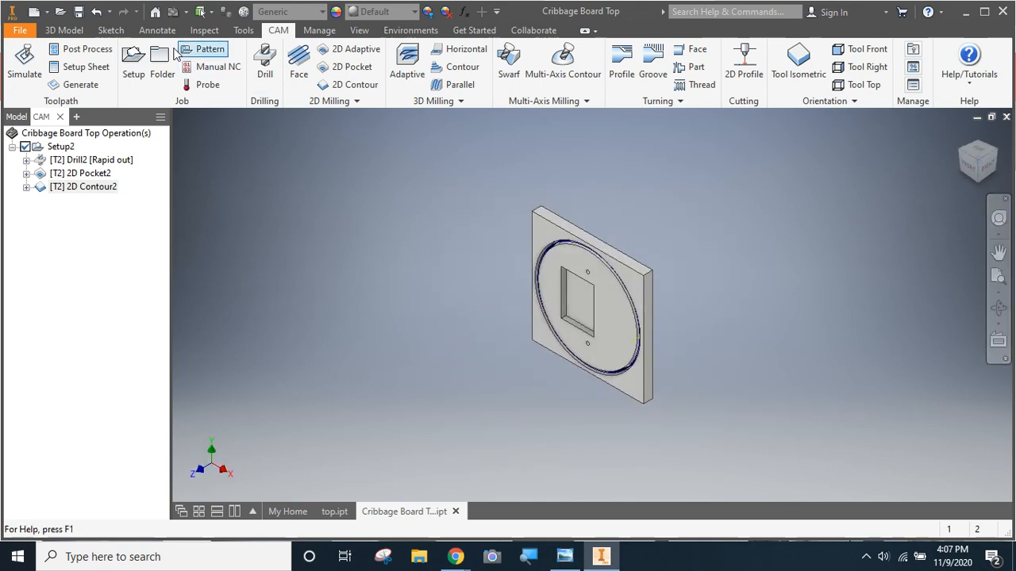
Save the part, run the 2D contour toolpath simulation viewed from the front, and close the simulation.
click(84, 17)
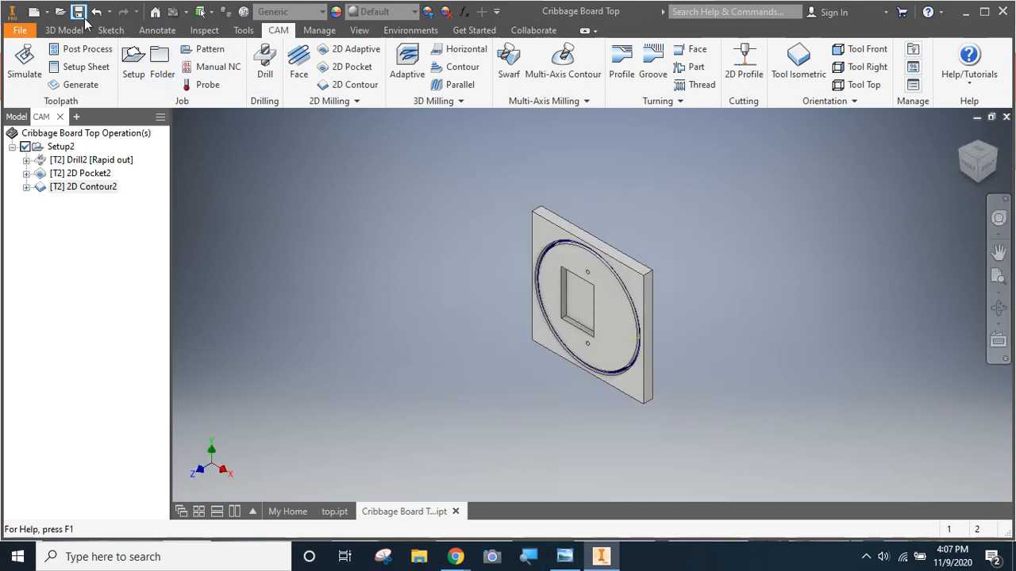
click(22, 63)
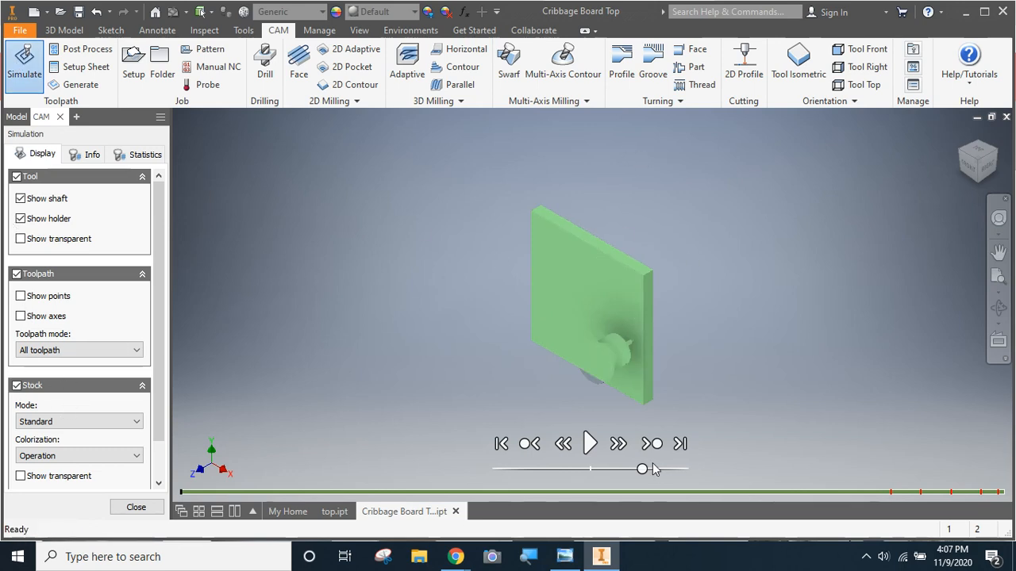
click(590, 443)
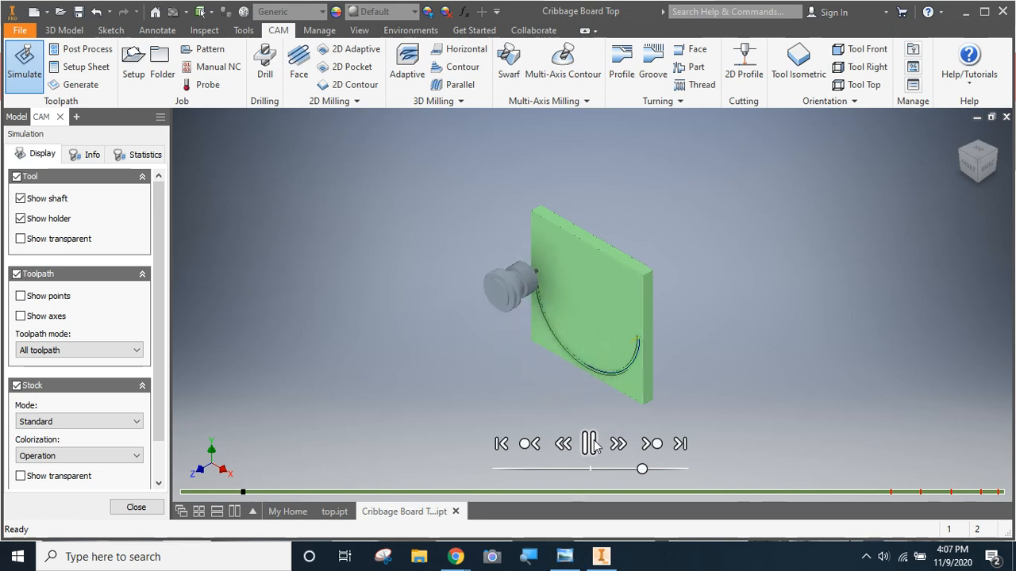
click(974, 176)
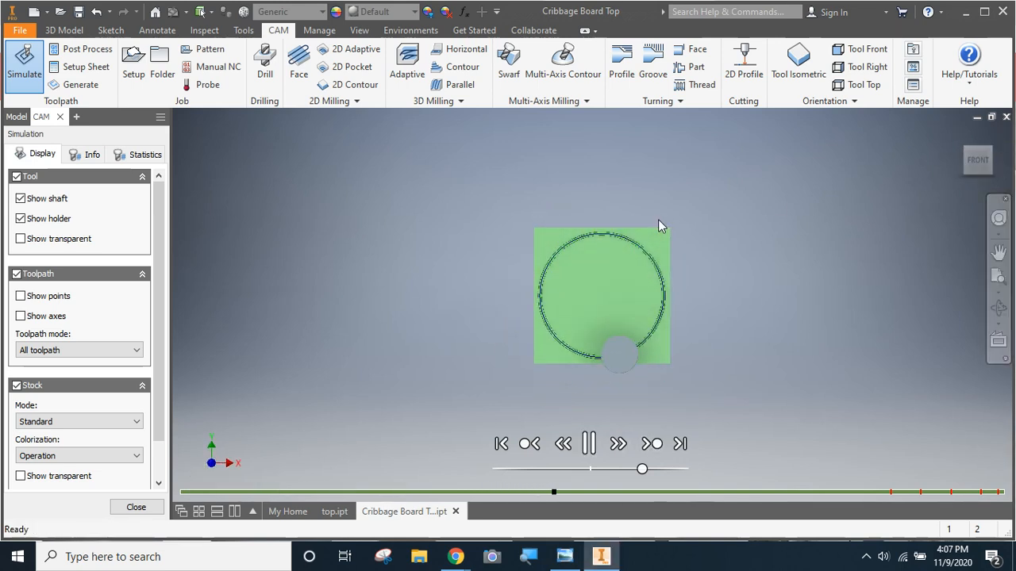
click(16, 117)
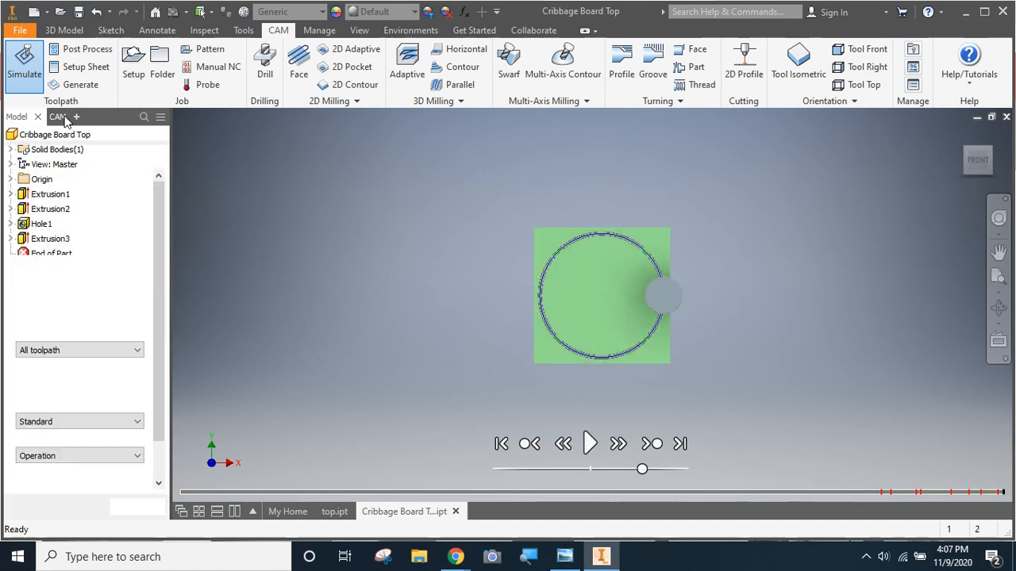
click(67, 119)
click(139, 511)
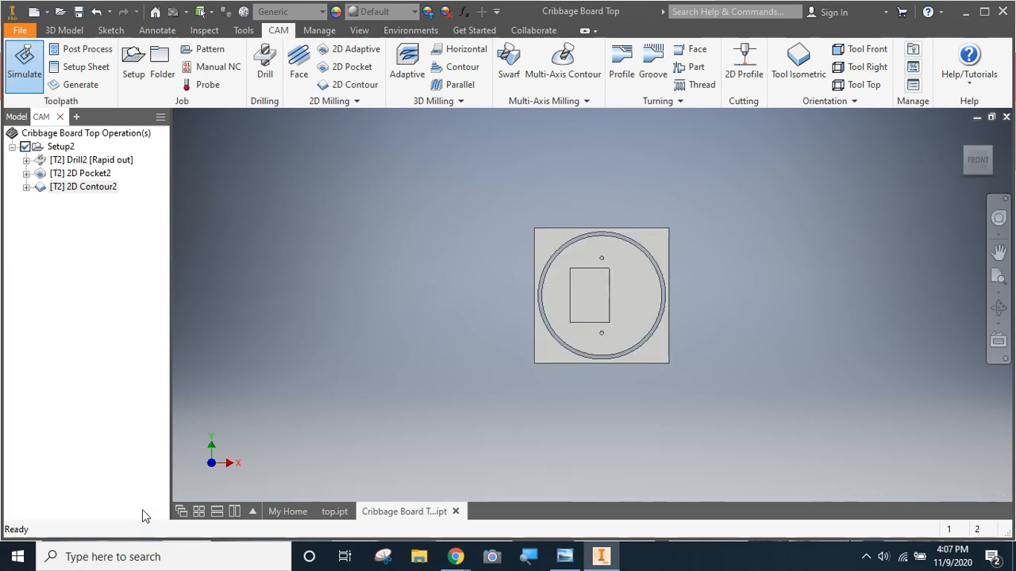
Simulate all of Setup2's operations and examine the drilled holes, pocket and contour tabs up close from the front.
click(73, 189)
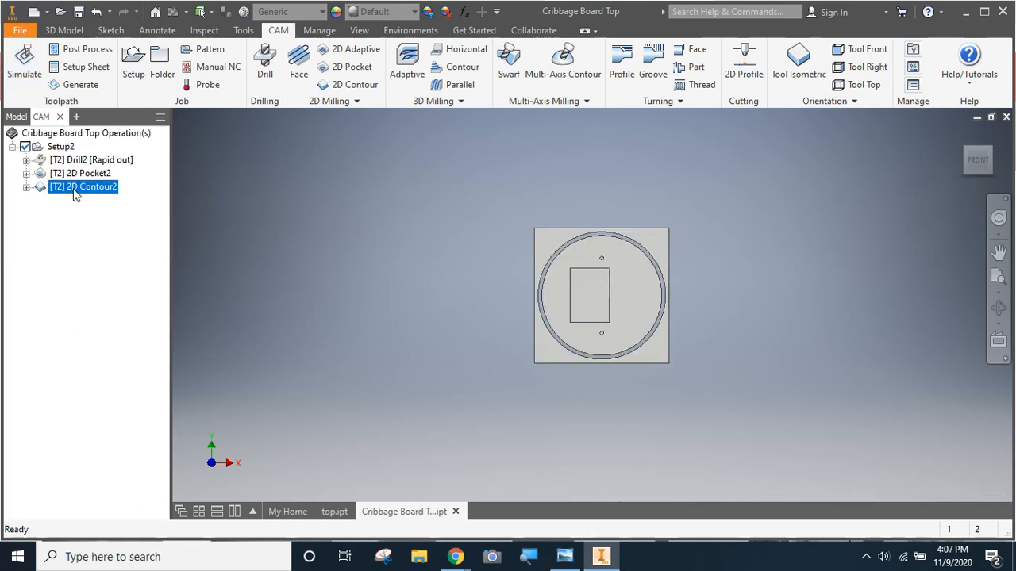
click(69, 148)
click(29, 52)
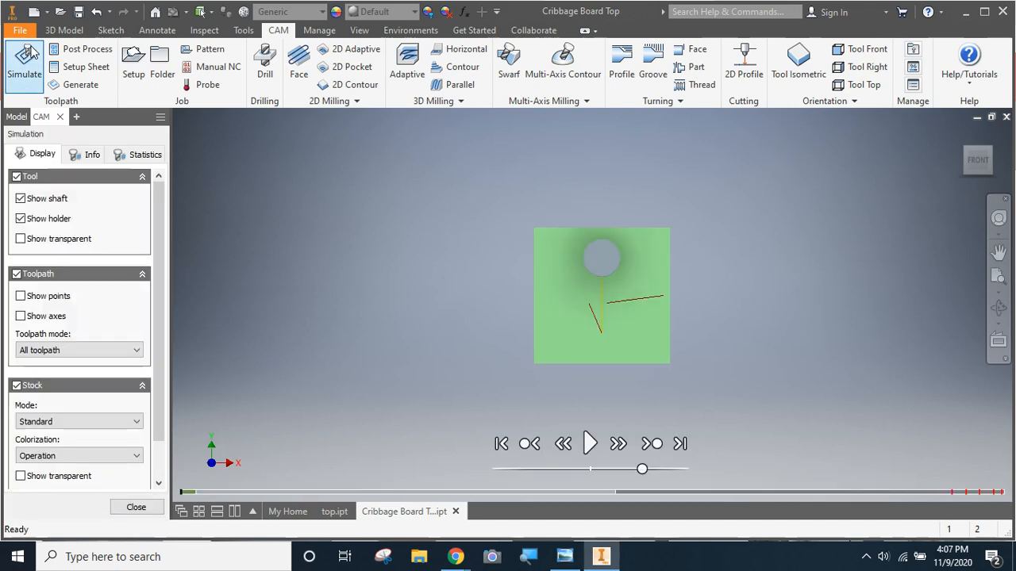
click(990, 155)
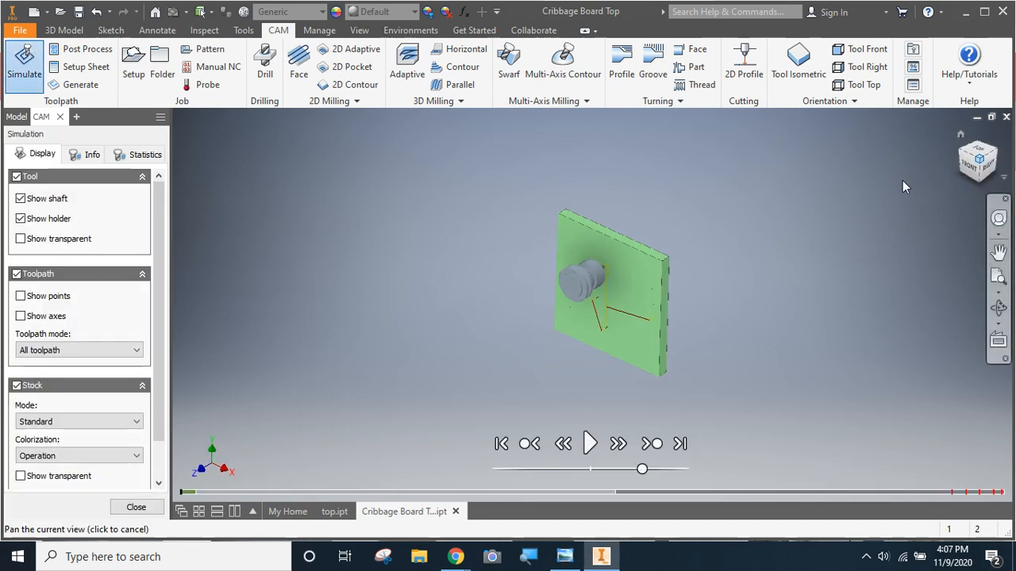
click(591, 444)
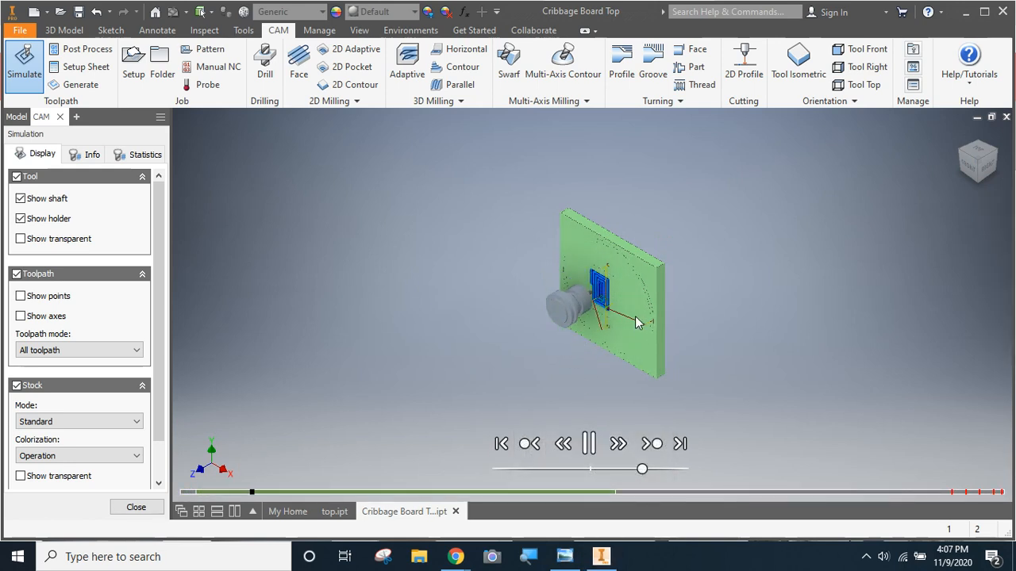
scroll(628, 314, up, 5)
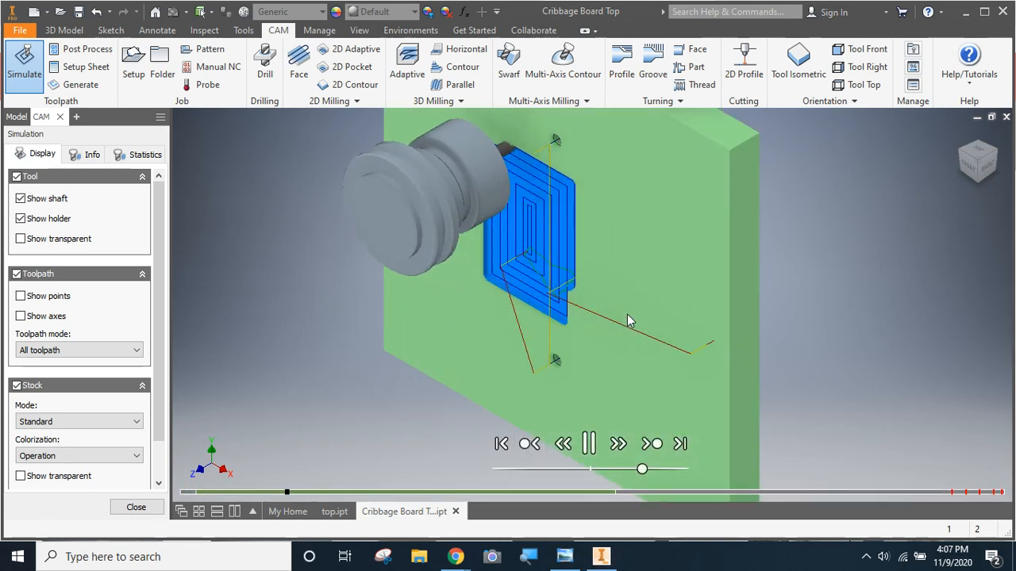
click(651, 443)
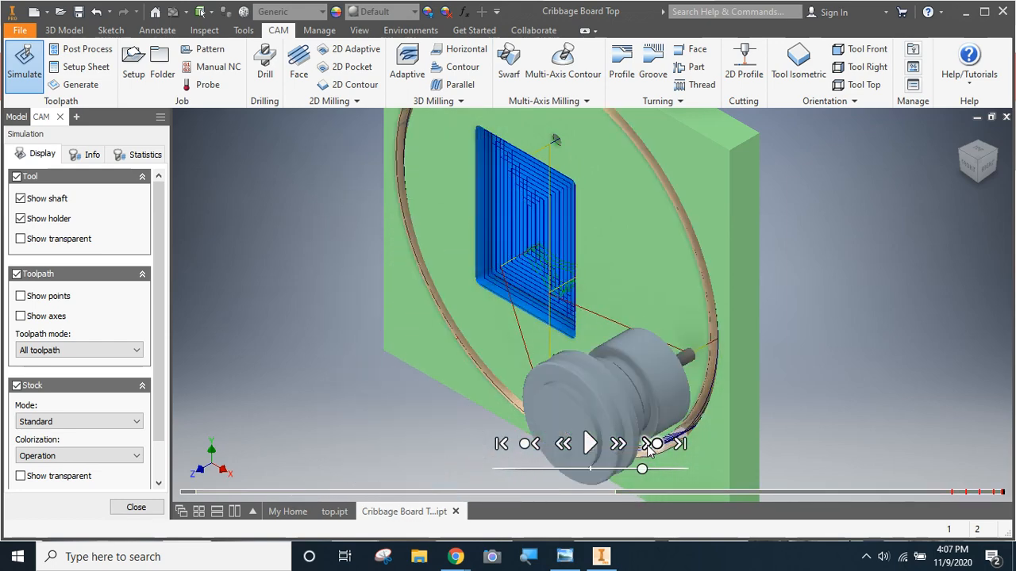
click(967, 166)
scroll(643, 275, up, 5)
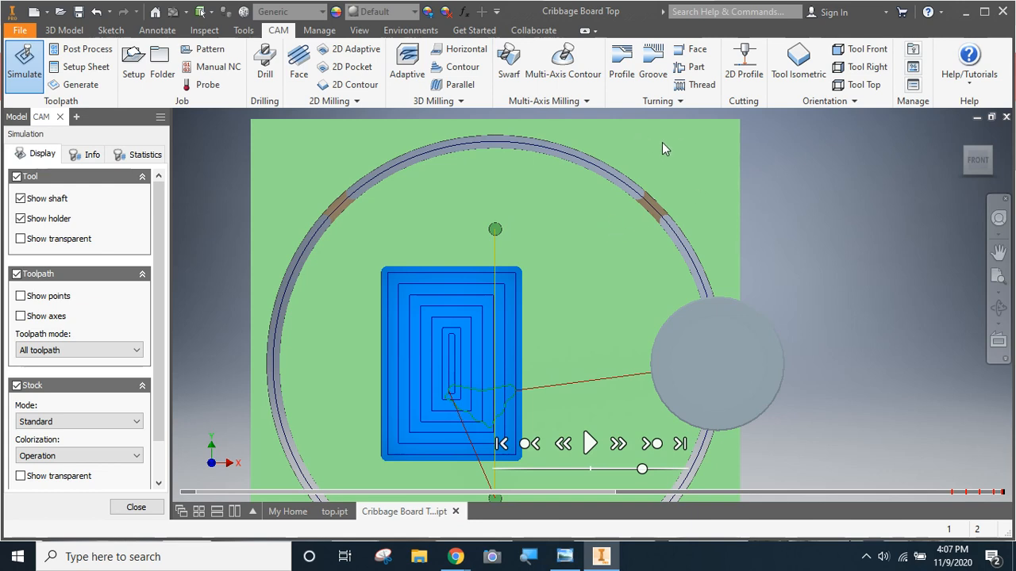
Close the simulation and save the part.
click(80, 12)
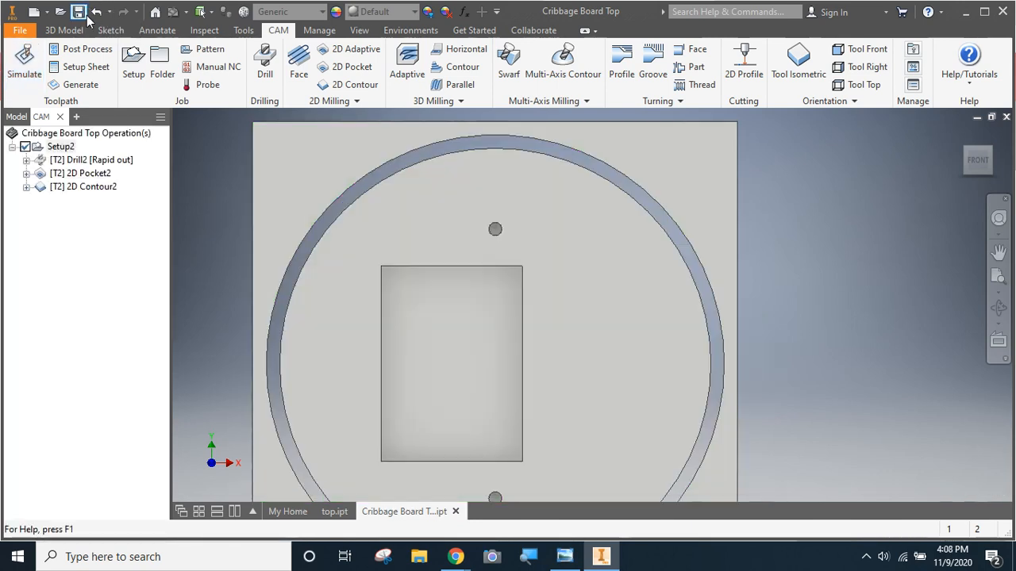
click(18, 32)
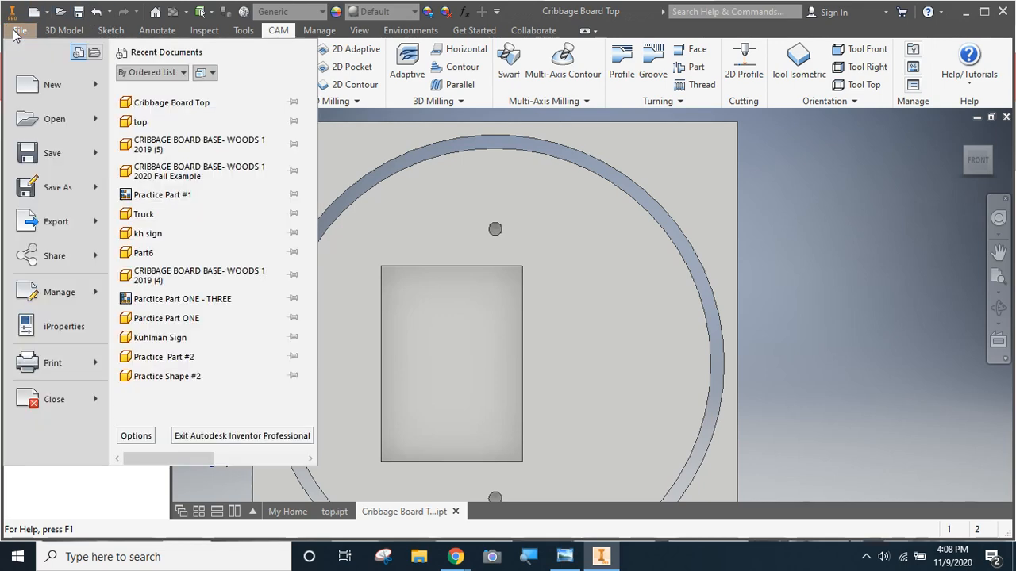
click(802, 329)
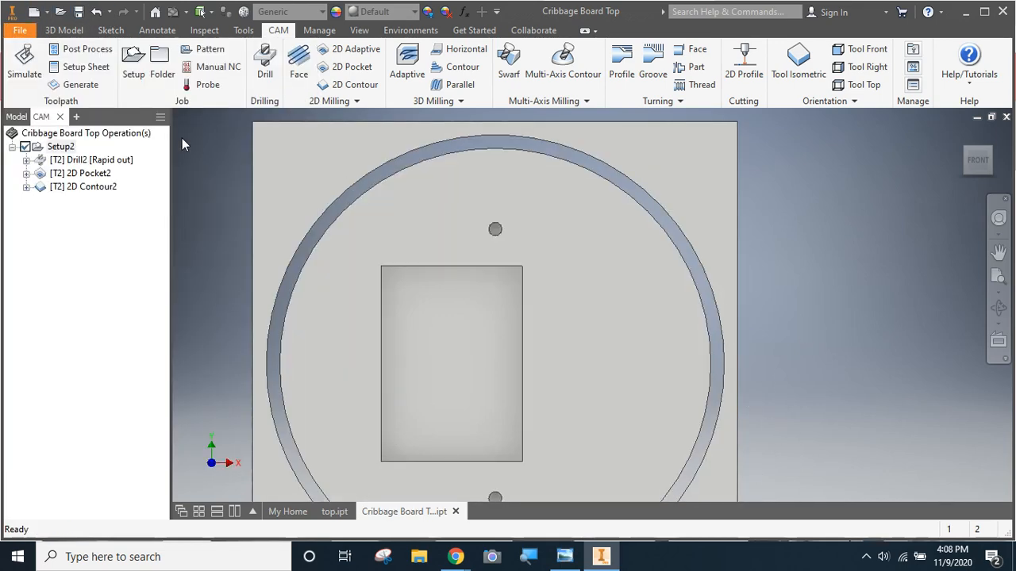
Start post processing Setup2 with the Mach3Mill configuration and name the program AK Cribbage Board Top.
click(82, 49)
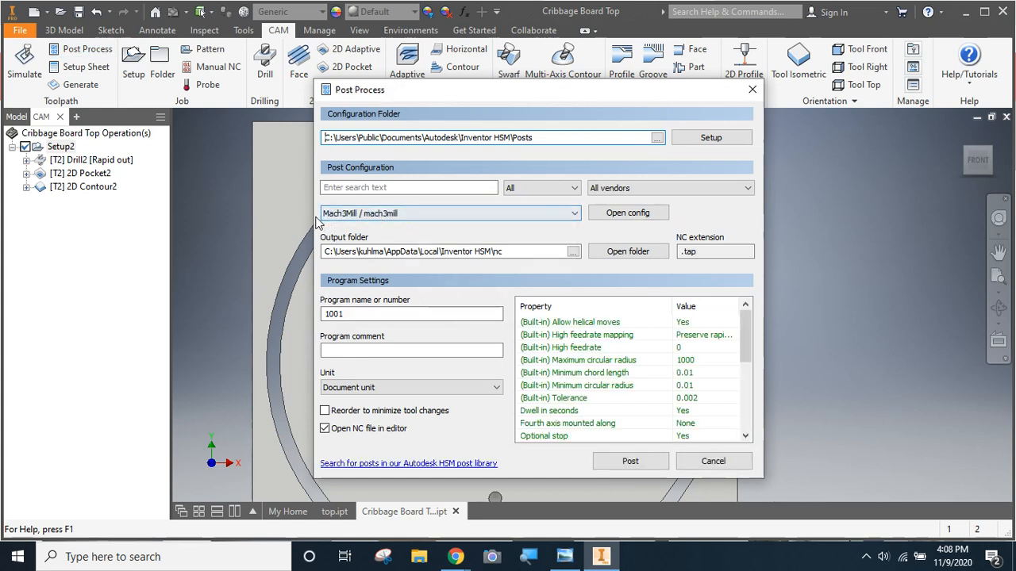
click(346, 315)
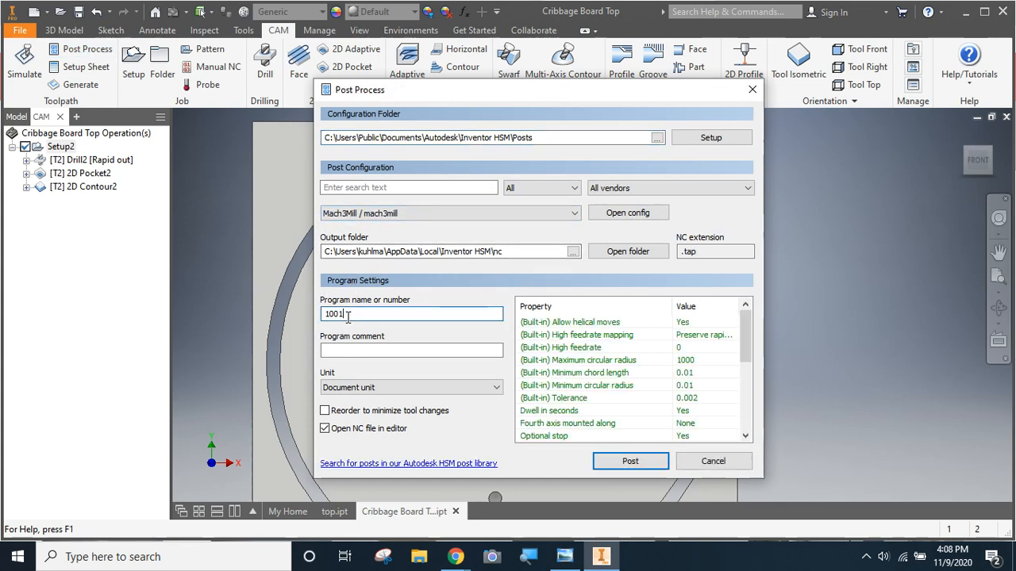
drag(347, 315, 321, 314)
key(BackSpace)
text(AK Cribbage Board Top)
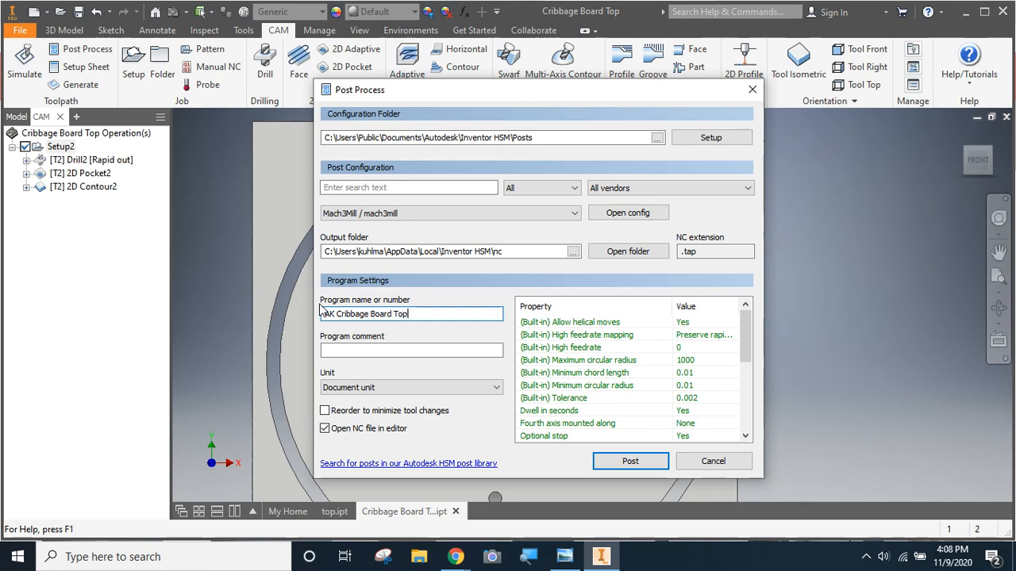
Post the program and save the NC file to the Desktop as AK Cribbage Board Top.
click(620, 465)
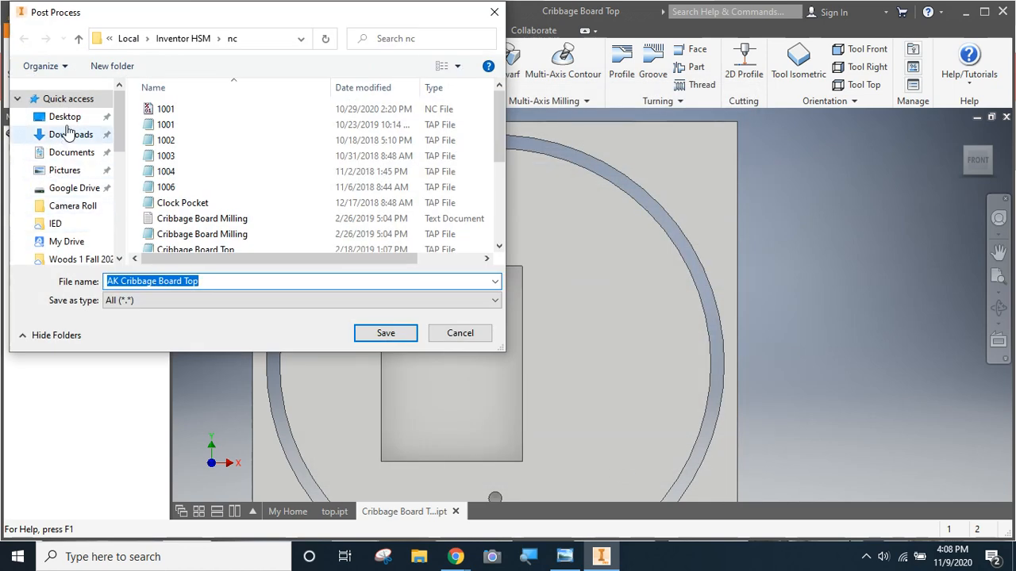
click(64, 118)
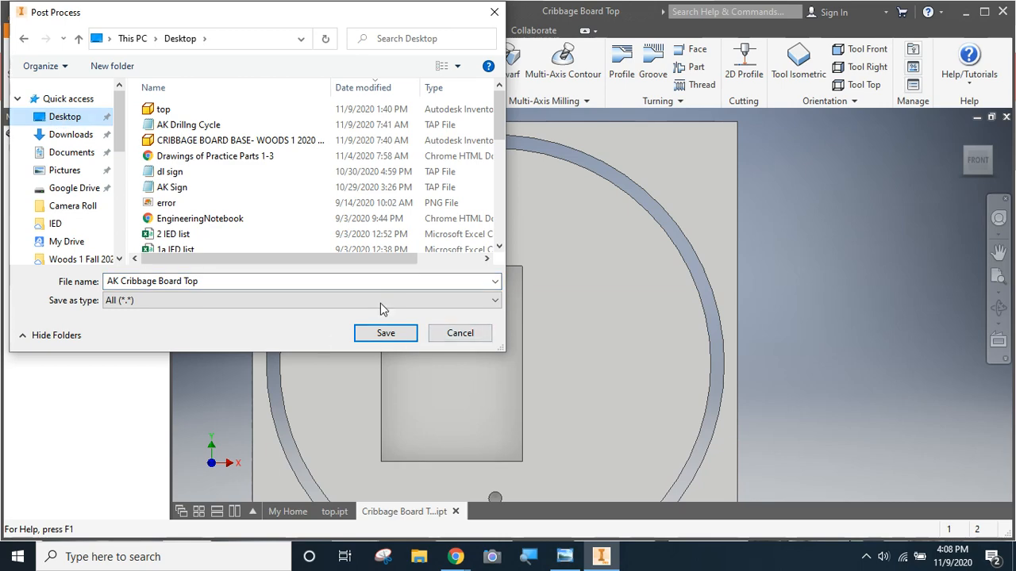
click(386, 333)
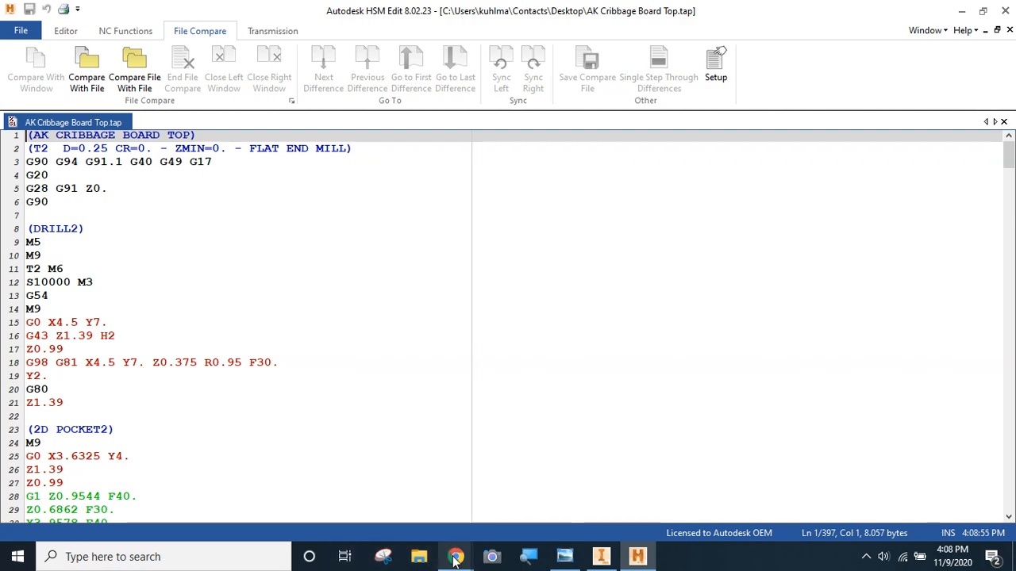
mouse_move(455, 557)
mouse_move(488, 516)
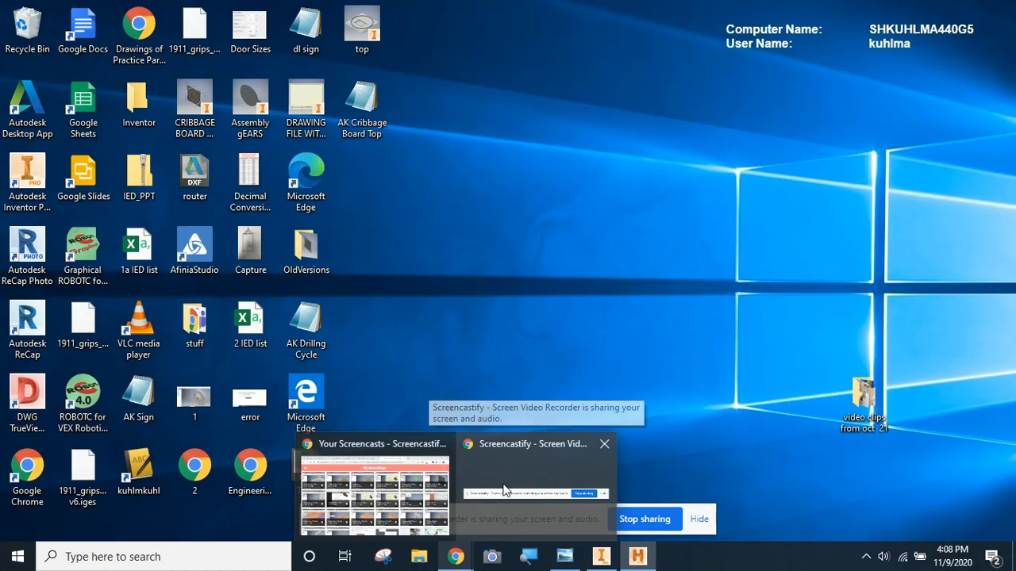